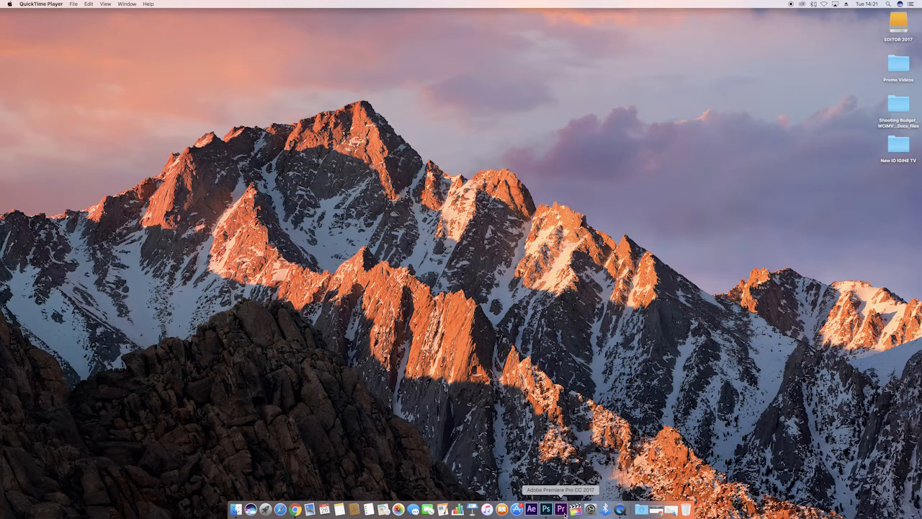
Launch Adobe Premiere Pro CC 2017 and start a new project named kigali
{"action": "left_click", "coordinate": [565, 512]}
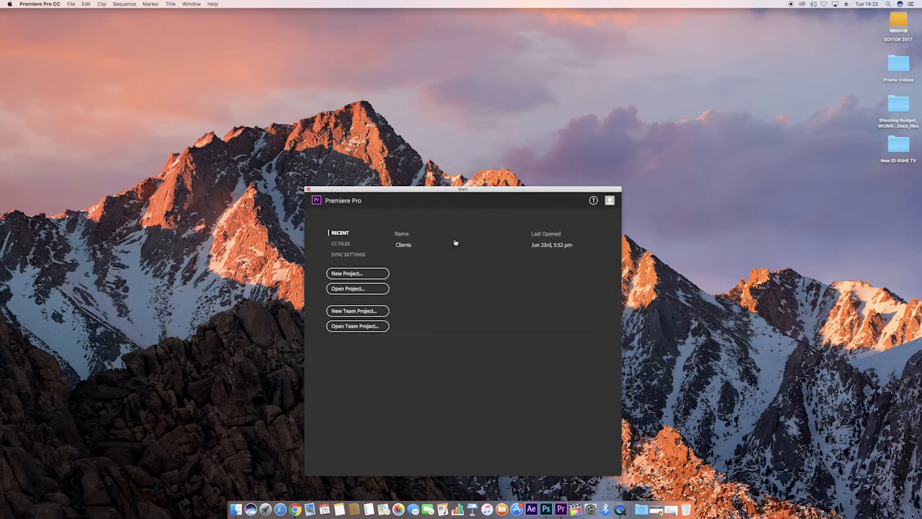
{"action": "left_click_drag", "start_coordinate": [485, 192], "coordinate": [469, 118]}
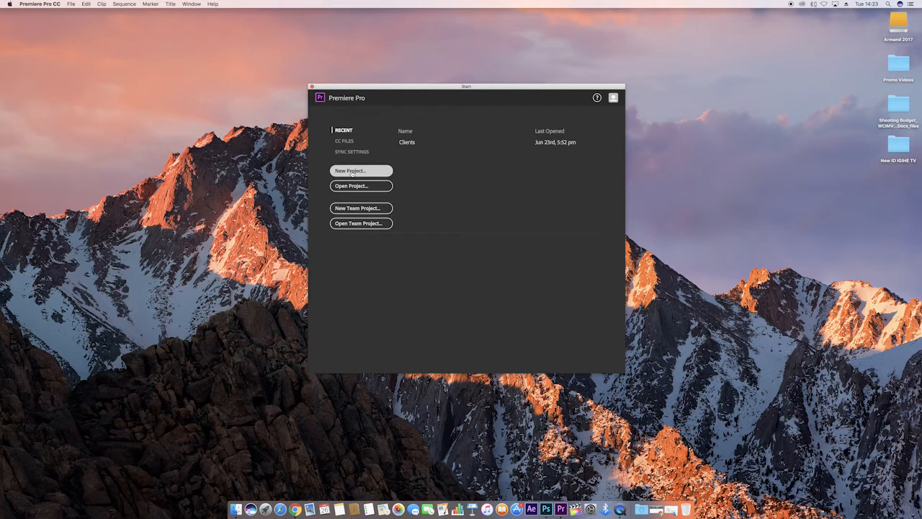
{"action": "left_click", "coordinate": [352, 172]}
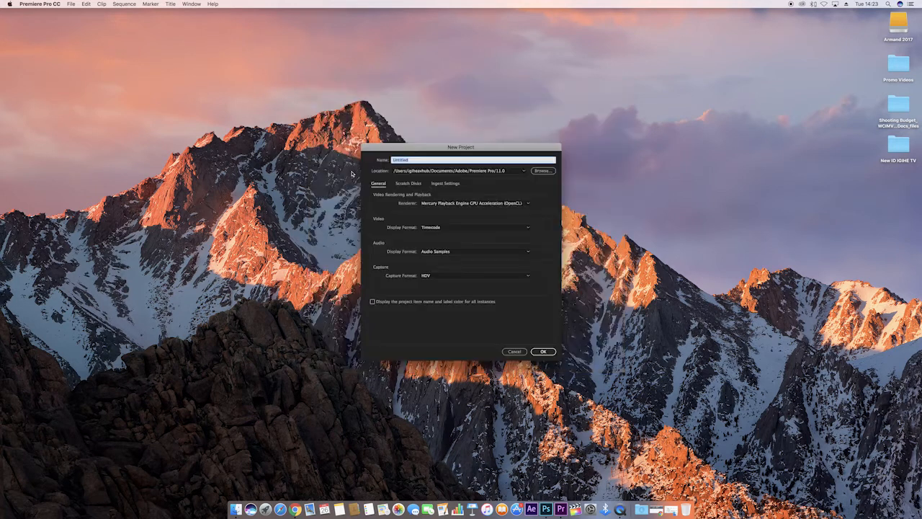
{"action": "left_click_drag", "start_coordinate": [448, 150], "coordinate": [451, 112]}
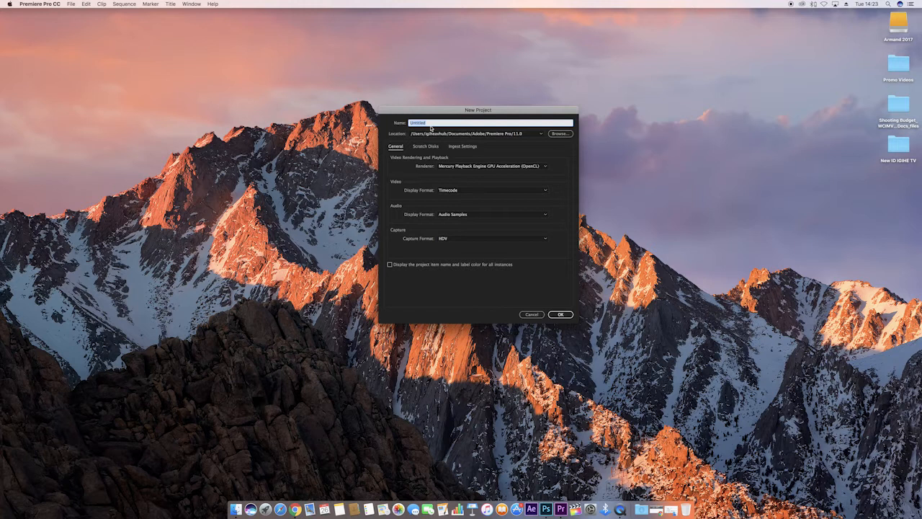
{"action": "type", "text": "kigali"}
Set the project location to the Footage folder on the external drive and create the project
{"action": "left_click", "coordinate": [560, 133]}
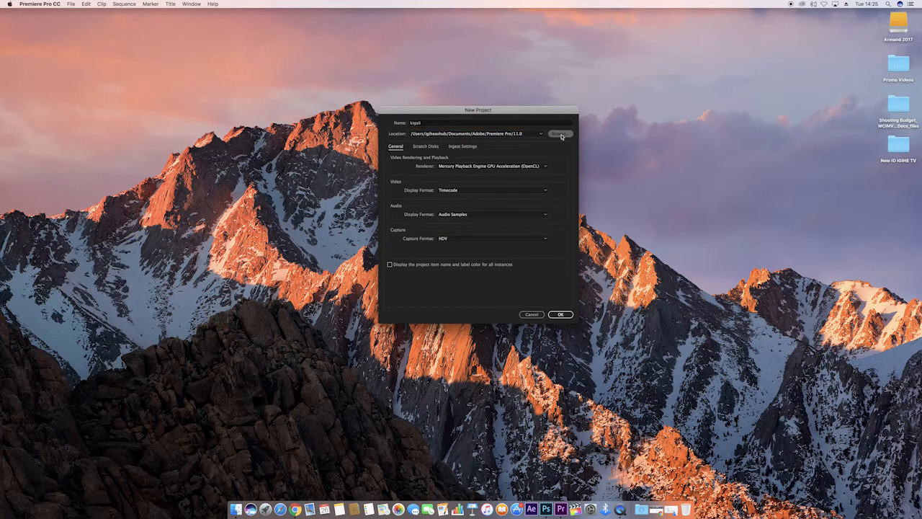
{"action": "left_click_drag", "start_coordinate": [414, 130], "coordinate": [365, 128]}
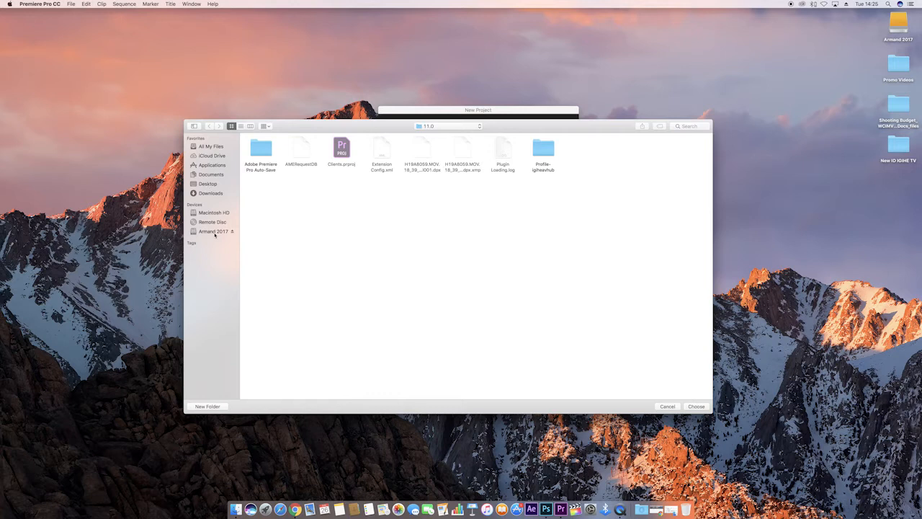
{"action": "left_click", "coordinate": [213, 231]}
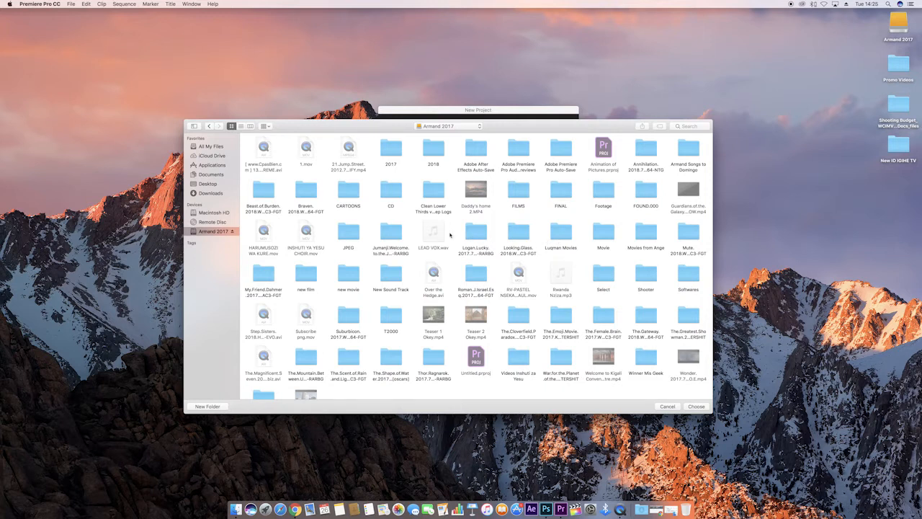
{"action": "scroll", "coordinate": [626, 262], "scroll_direction": "down", "scroll_amount": 2}
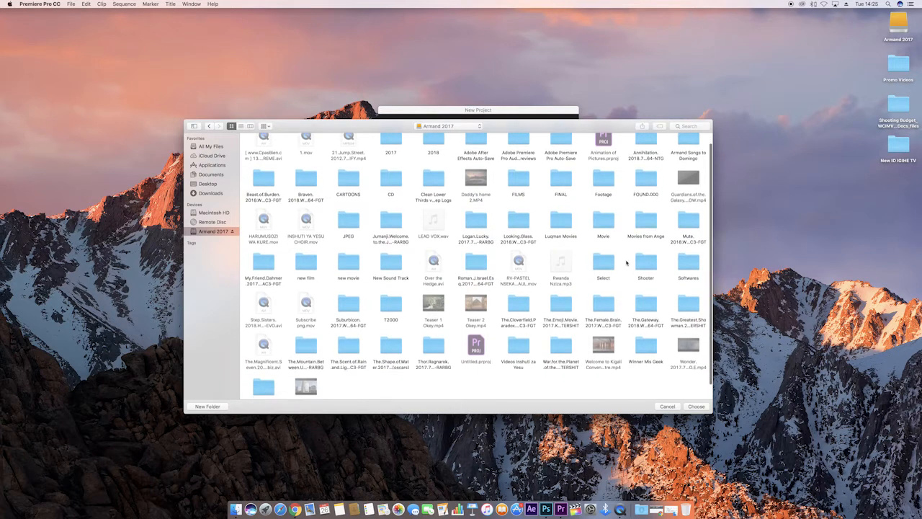
{"action": "scroll", "coordinate": [626, 263], "scroll_direction": "down", "scroll_amount": 1}
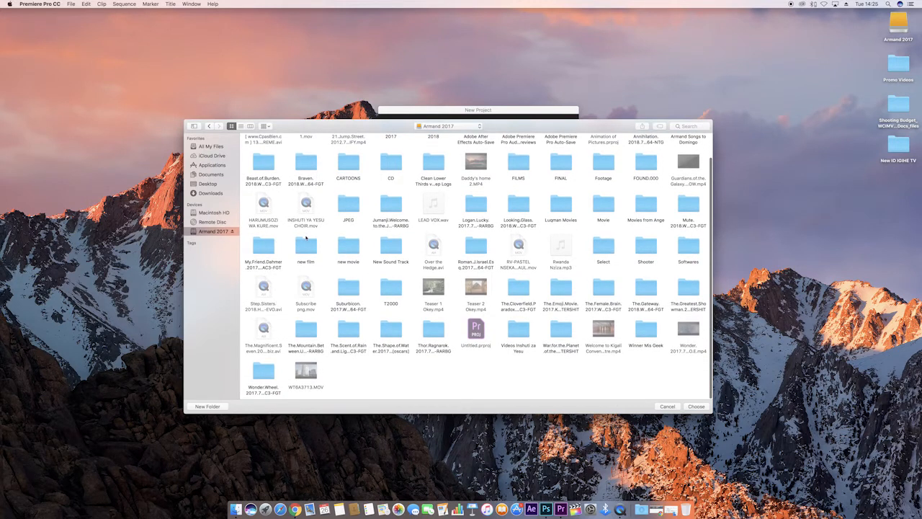
{"action": "scroll", "coordinate": [356, 210], "scroll_direction": "up", "scroll_amount": 3}
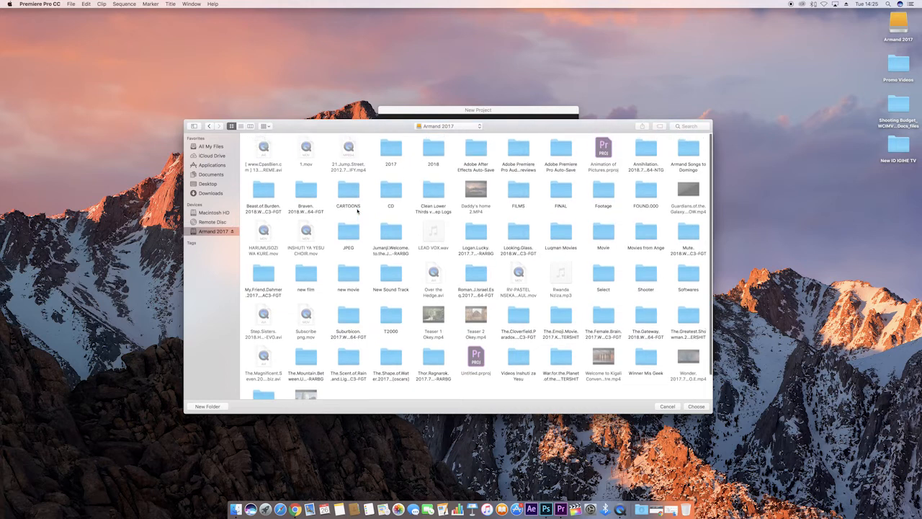
{"action": "double_click", "coordinate": [603, 190]}
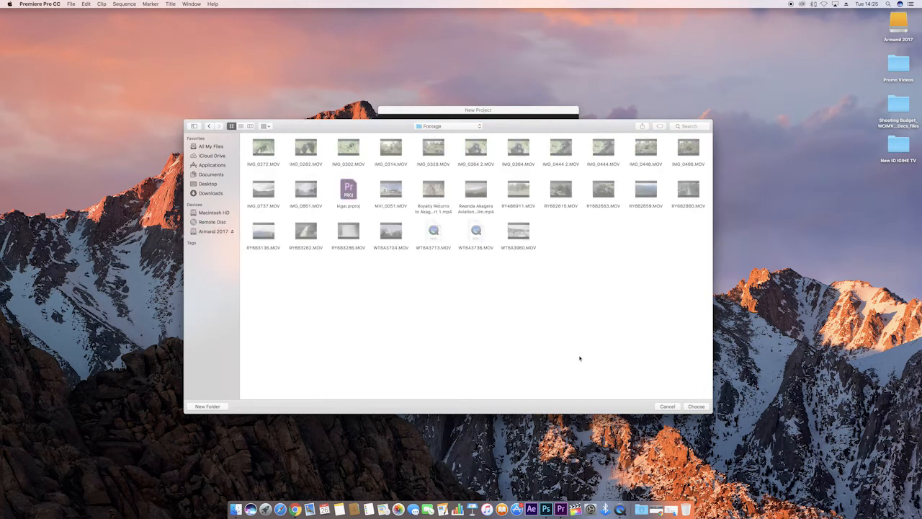
{"action": "left_click", "coordinate": [696, 406]}
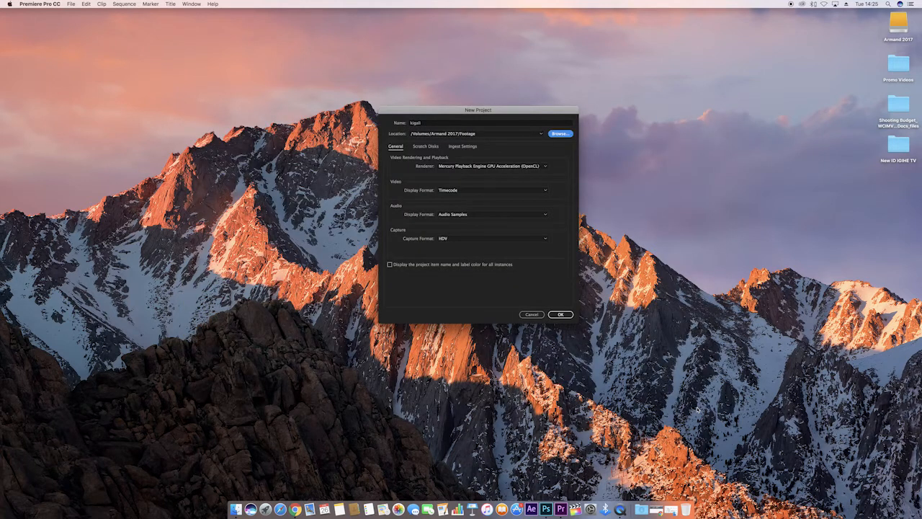
{"action": "left_click", "coordinate": [561, 314]}
{"action": "left_click", "coordinate": [561, 315]}
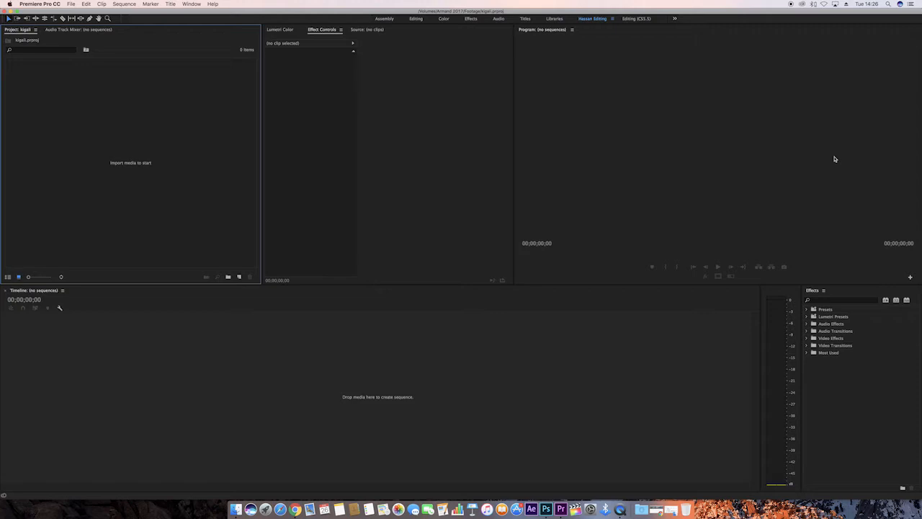
{"action": "left_click", "coordinate": [70, 4]}
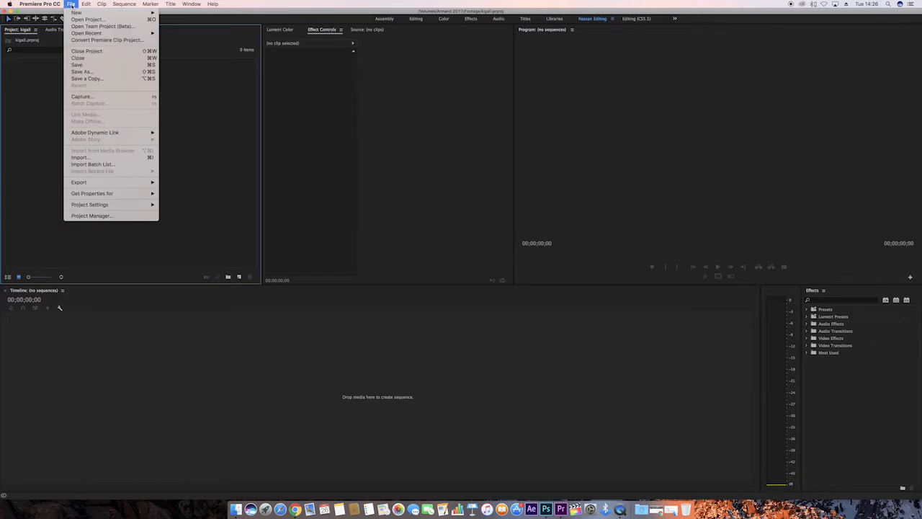
{"action": "left_click", "coordinate": [86, 158]}
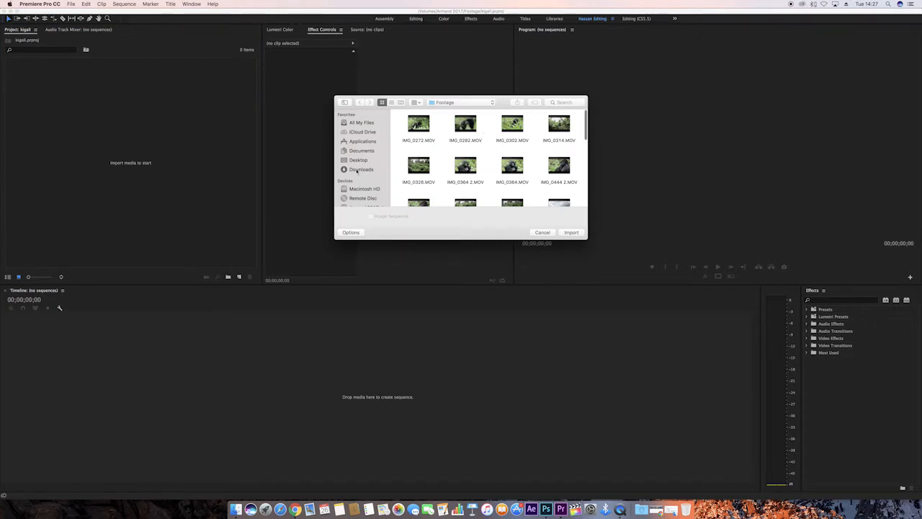
{"action": "left_click", "coordinate": [360, 169]}
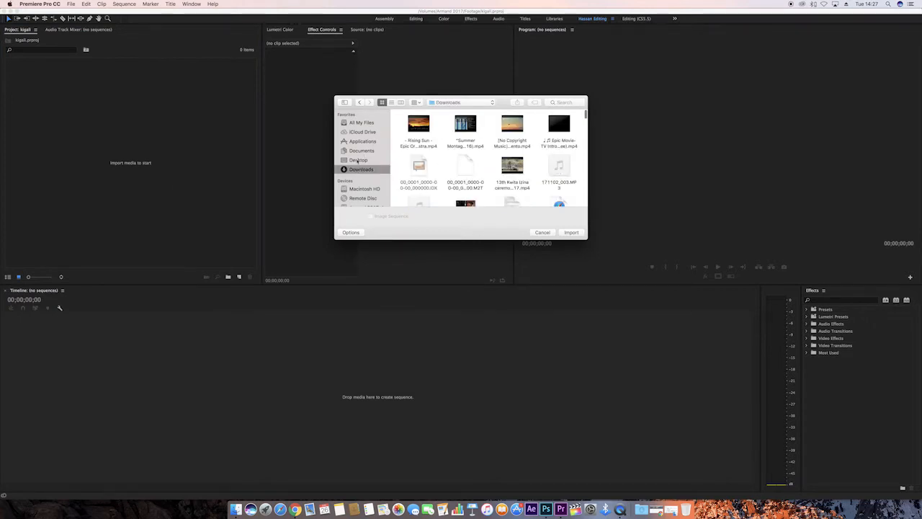
{"action": "left_click", "coordinate": [358, 160]}
{"action": "scroll", "coordinate": [369, 176], "scroll_direction": "down", "scroll_amount": 3}
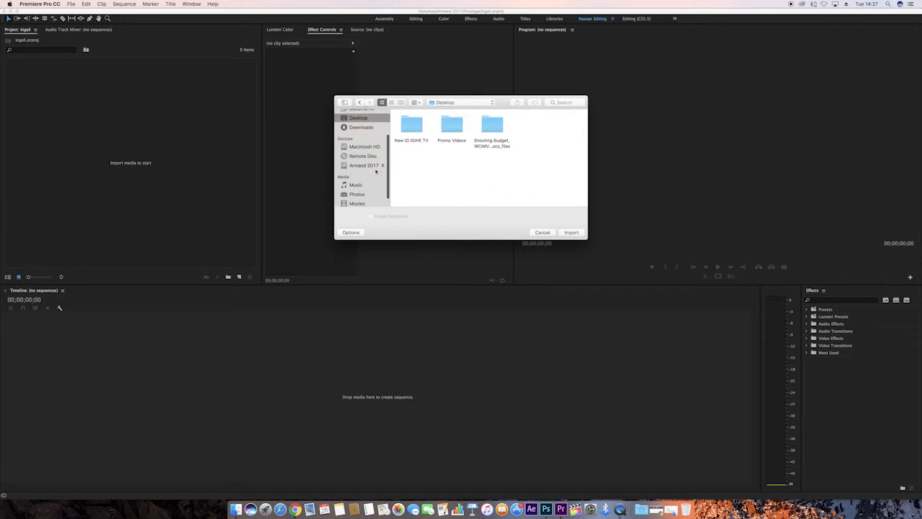
{"action": "left_click", "coordinate": [362, 166]}
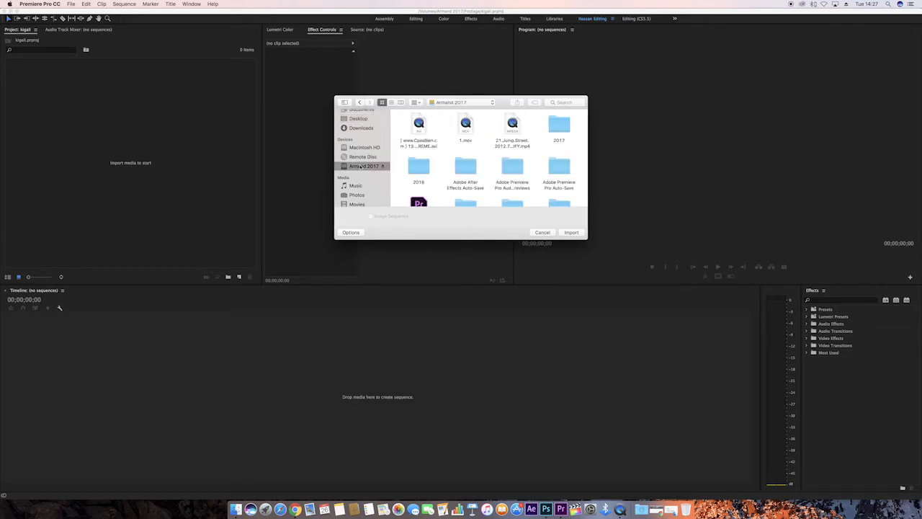
{"action": "scroll", "coordinate": [521, 156], "scroll_direction": "down", "scroll_amount": 2}
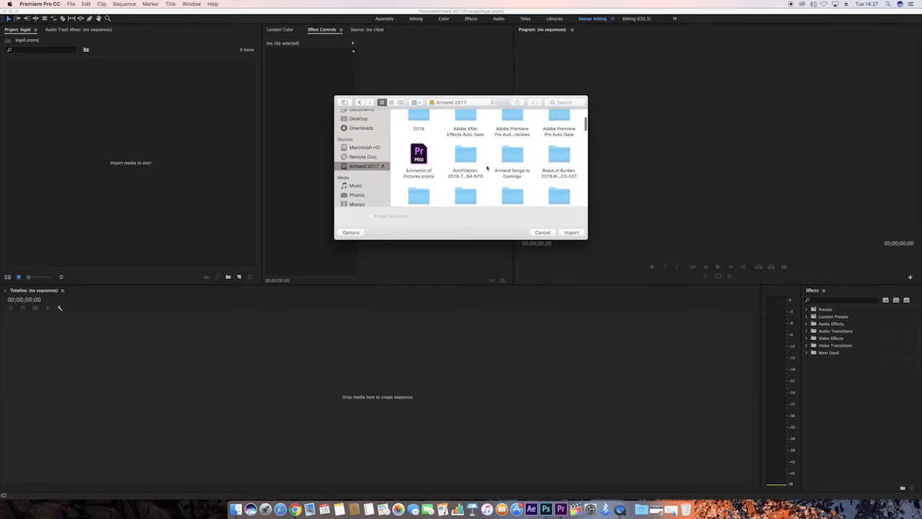
{"action": "scroll", "coordinate": [487, 168], "scroll_direction": "down", "scroll_amount": 5}
{"action": "double_click", "coordinate": [560, 141]}
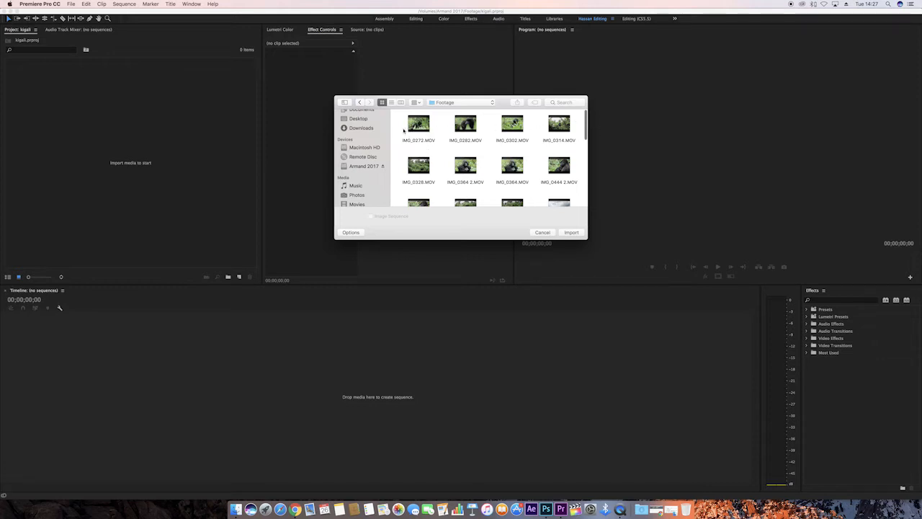
{"action": "left_click_drag", "start_coordinate": [400, 125], "coordinate": [570, 196]}
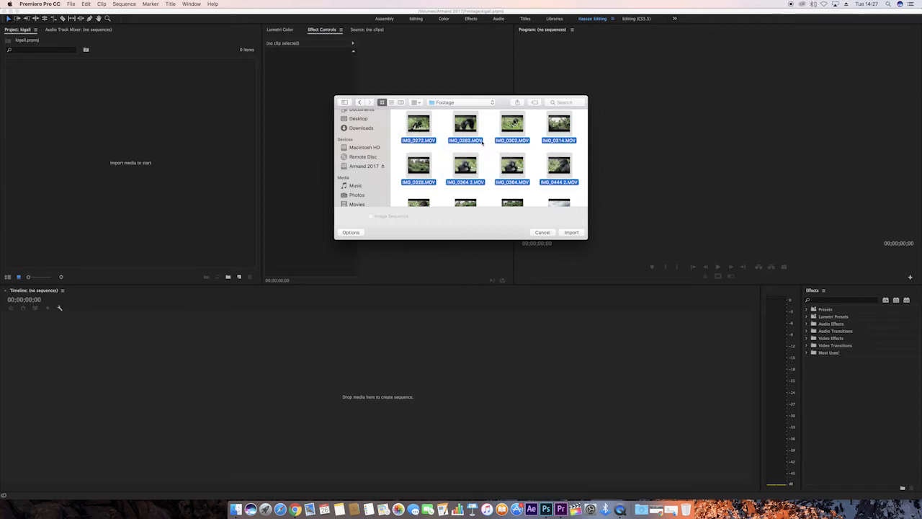
{"action": "left_click", "coordinate": [439, 125]}
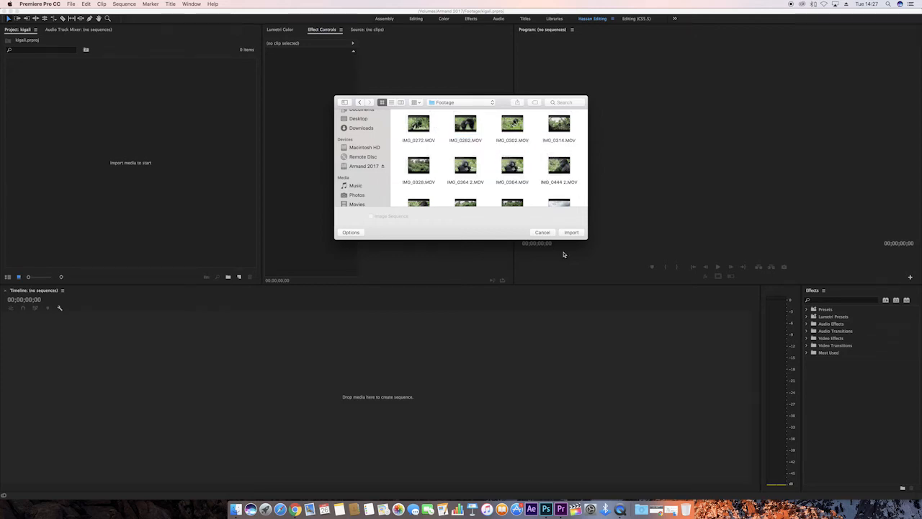
{"action": "left_click", "coordinate": [542, 232]}
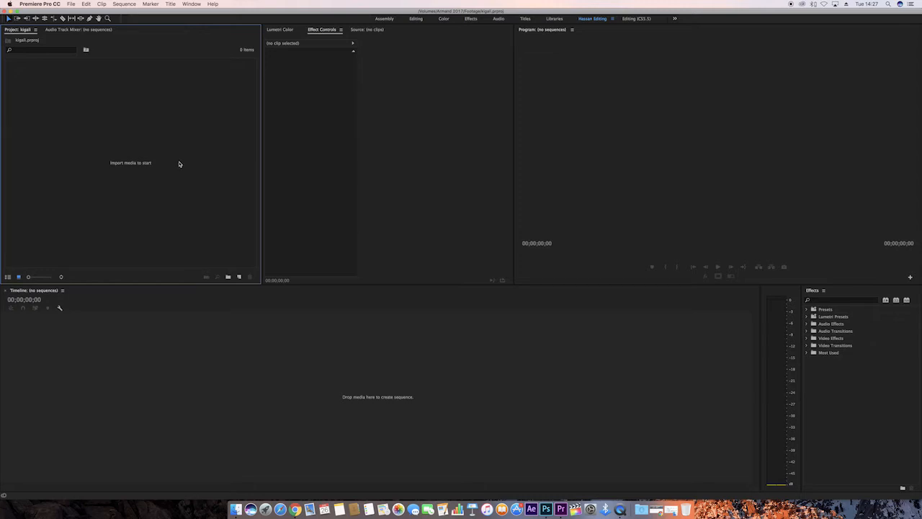
{"action": "double_click", "coordinate": [124, 165]}
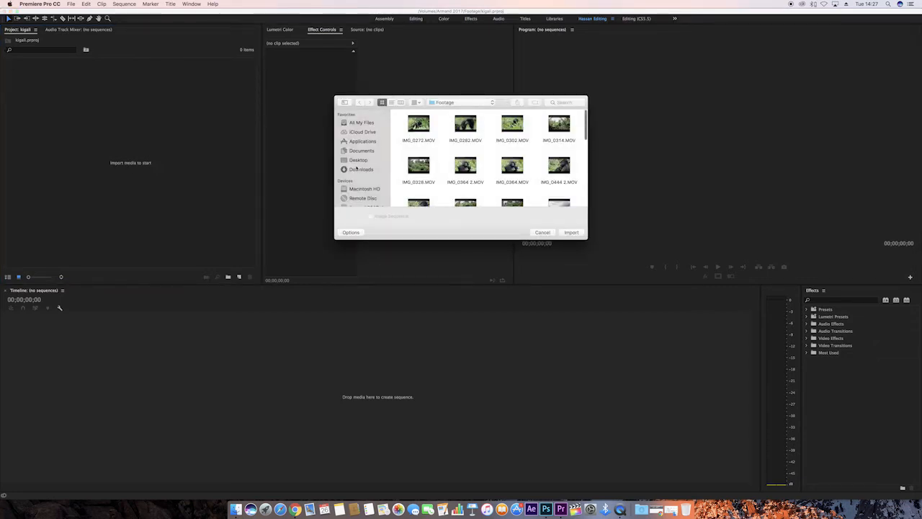
{"action": "left_click", "coordinate": [360, 169]}
{"action": "left_click", "coordinate": [369, 150]}
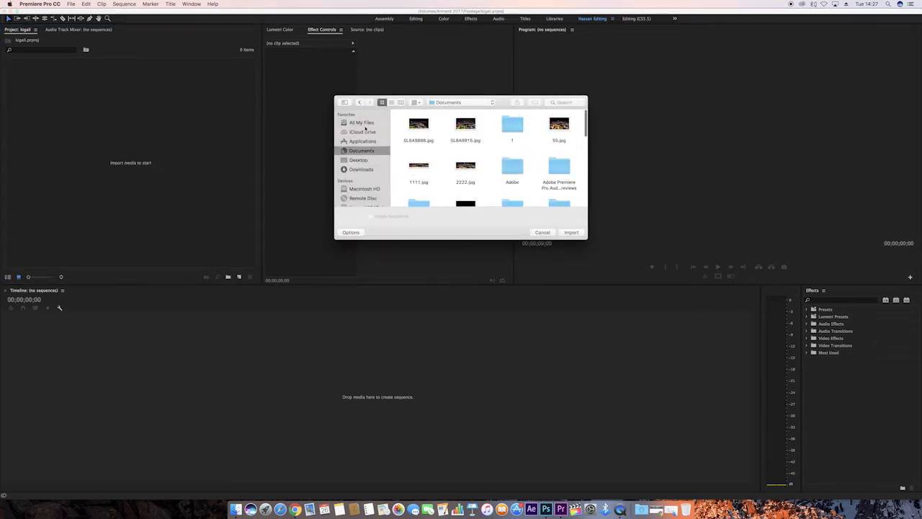
{"action": "left_click", "coordinate": [361, 122]}
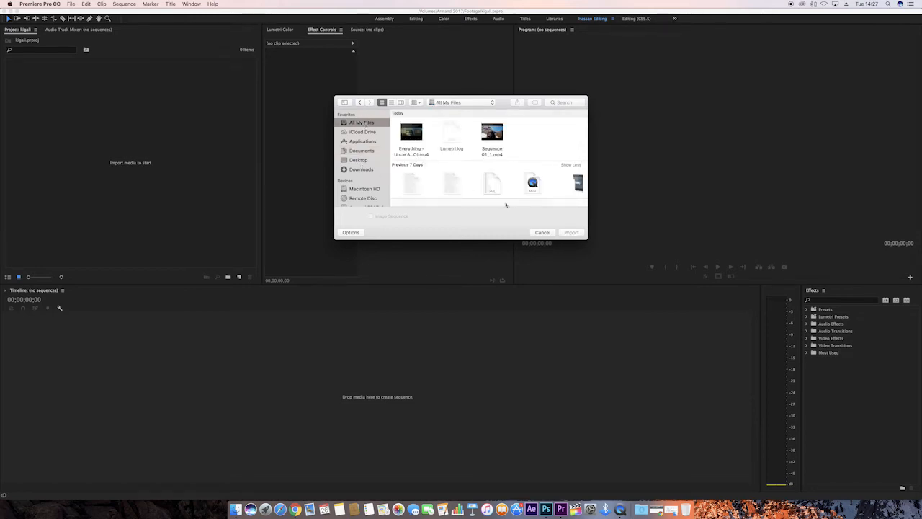
{"action": "scroll", "coordinate": [366, 183], "scroll_direction": "down", "scroll_amount": 3}
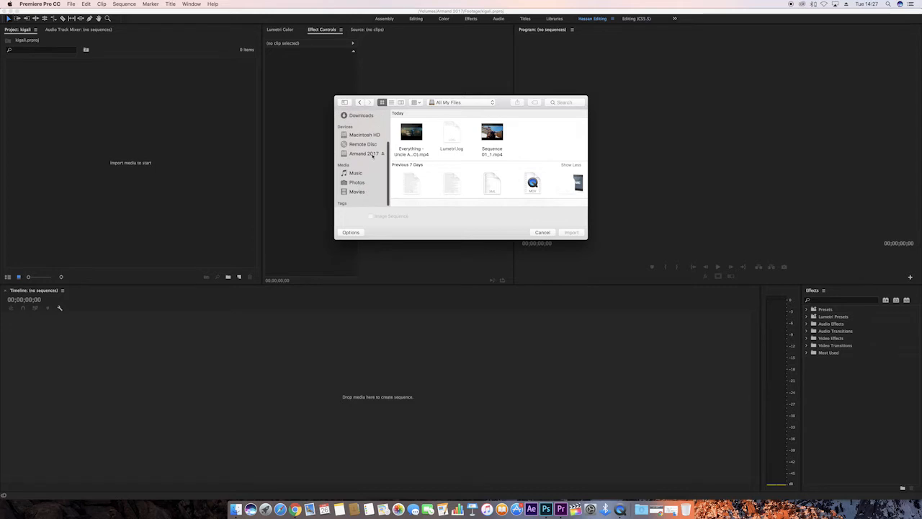
{"action": "left_click", "coordinate": [540, 232]}
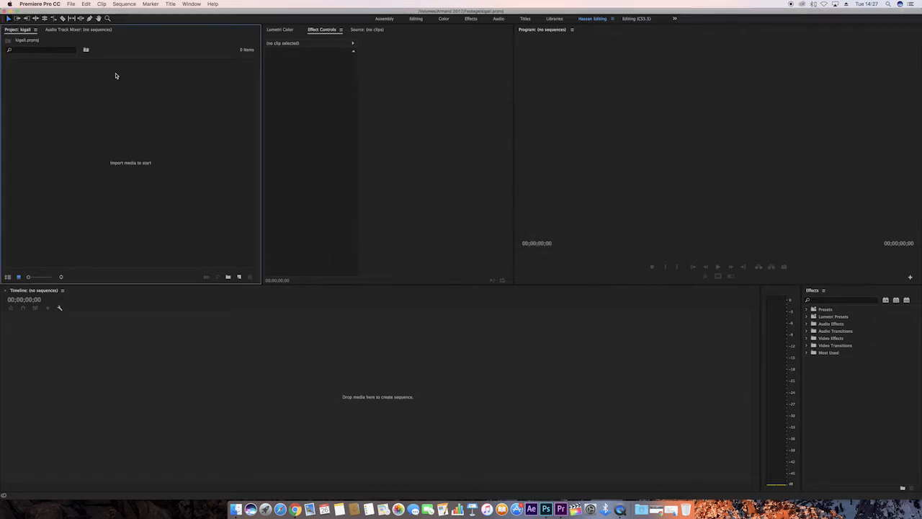
Import the clips IMG_0272.MOV, IMG_0282.MOV, IMG_0302.MOV and IMG_0314.MOV from the Footage folder into the project
{"action": "left_click", "coordinate": [70, 4]}
{"action": "left_click", "coordinate": [91, 157]}
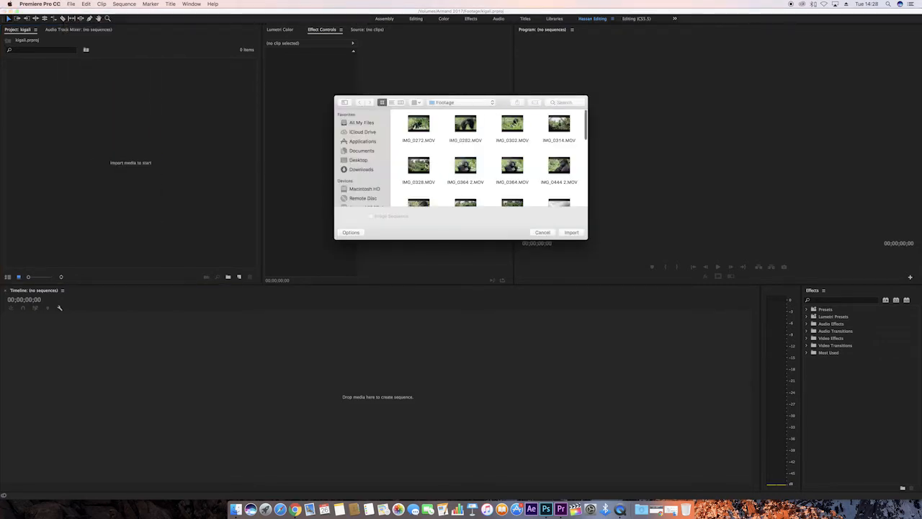
{"action": "left_click_drag", "start_coordinate": [532, 124], "coordinate": [414, 130]}
{"action": "left_click", "coordinate": [540, 134]}
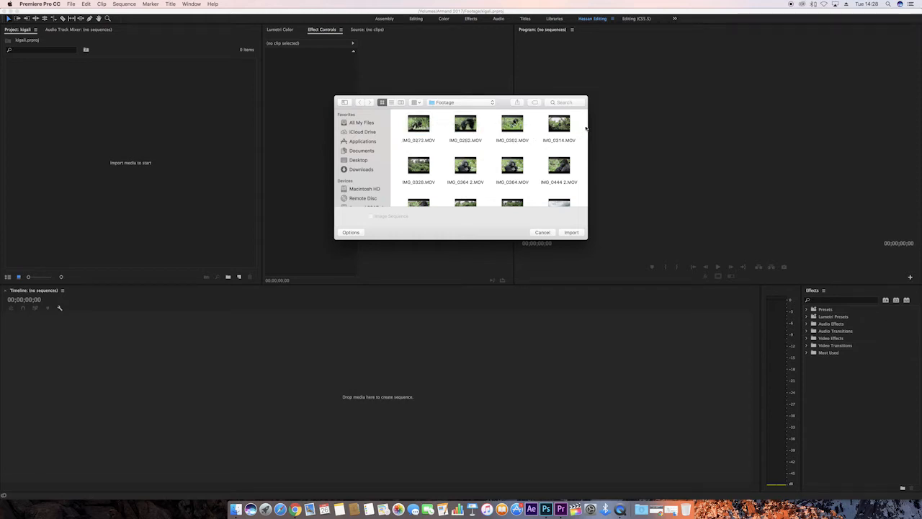
{"action": "left_click_drag", "start_coordinate": [577, 128], "coordinate": [414, 130]}
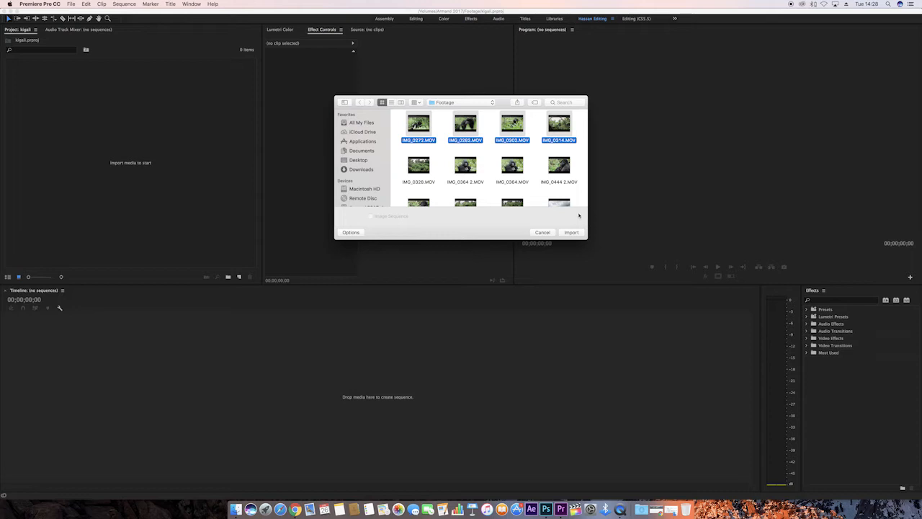
{"action": "left_click", "coordinate": [569, 232]}
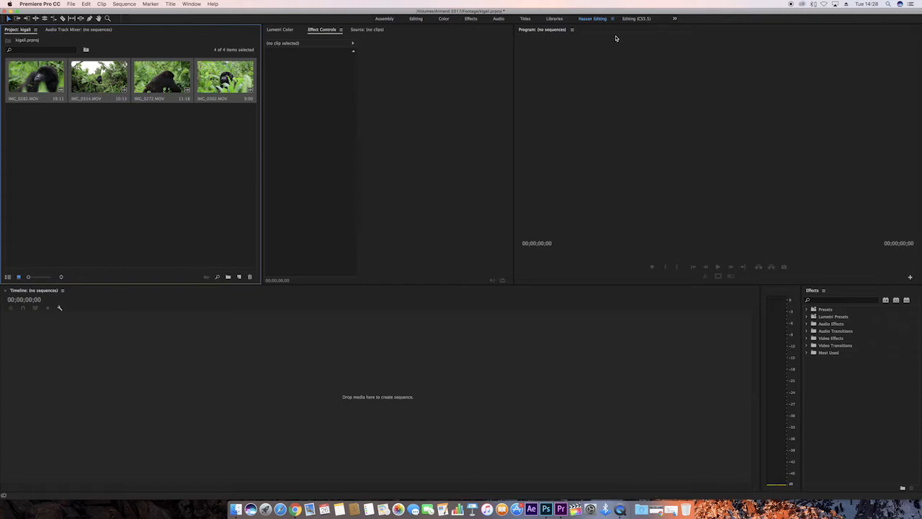
{"action": "left_click", "coordinate": [592, 97]}
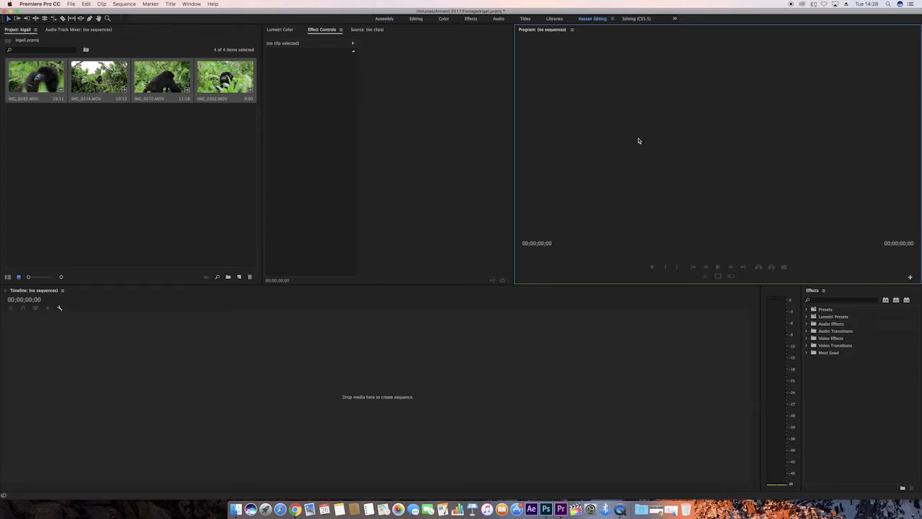
{"action": "left_click", "coordinate": [384, 108]}
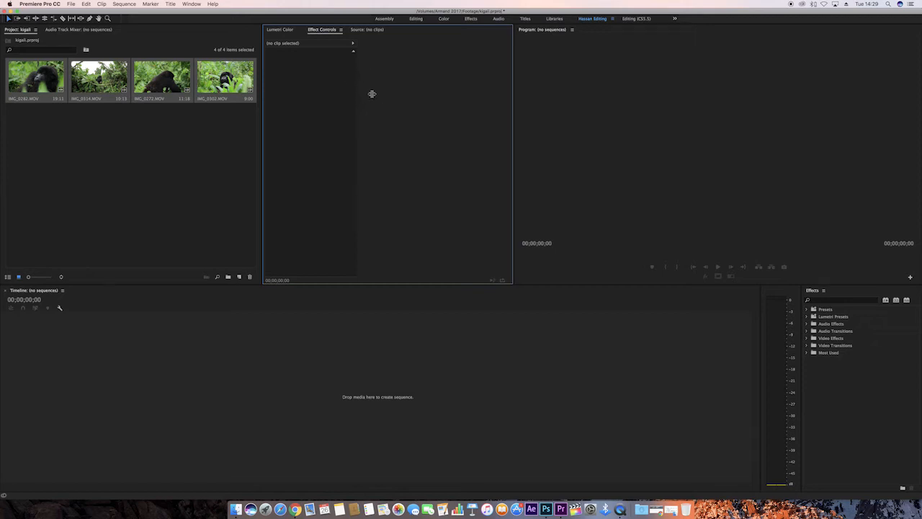
{"action": "left_click", "coordinate": [206, 340]}
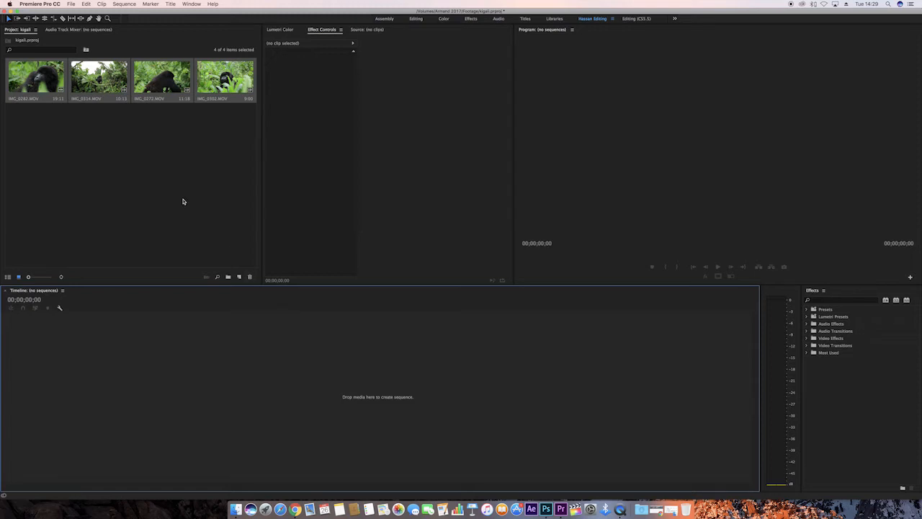
Open IMG_0282.MOV in the Source Monitor, play it from the beginning and add a marker at 08:03:41:01
{"action": "left_click", "coordinate": [148, 162]}
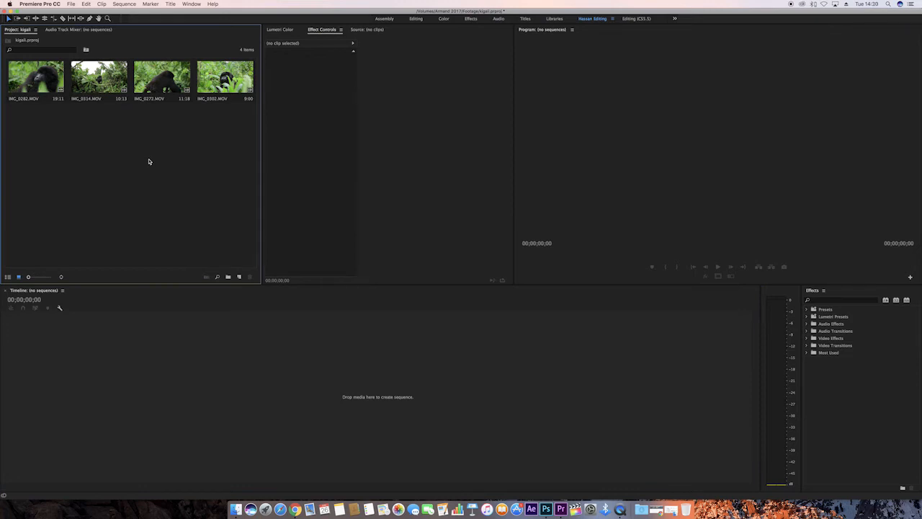
{"action": "double_click", "coordinate": [37, 76]}
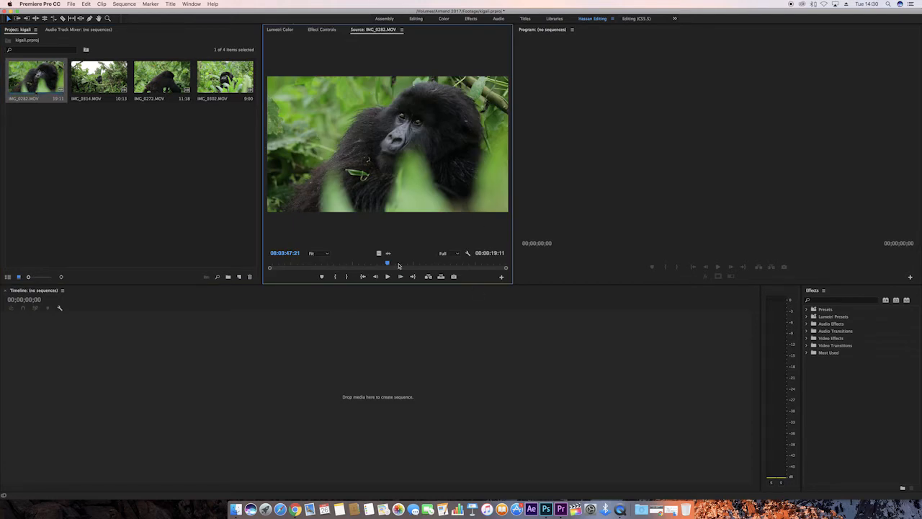
{"action": "left_click", "coordinate": [270, 263]}
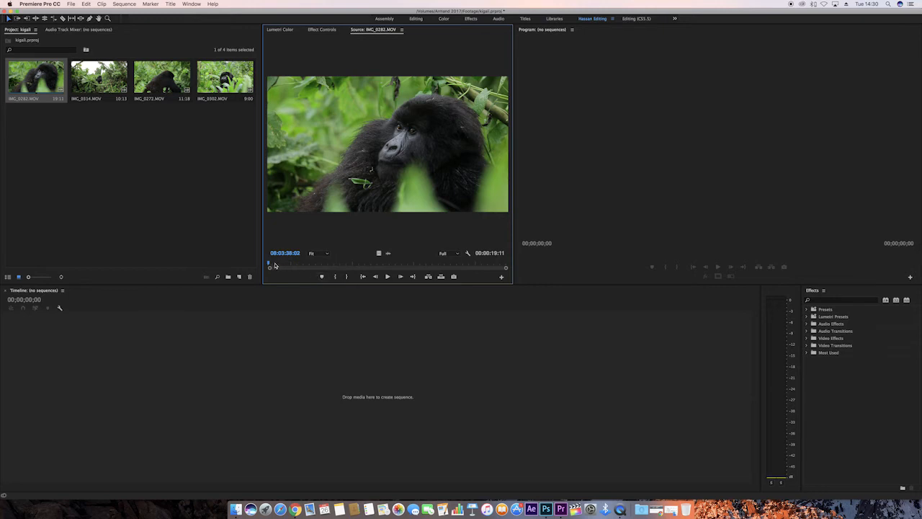
{"action": "left_click", "coordinate": [388, 276]}
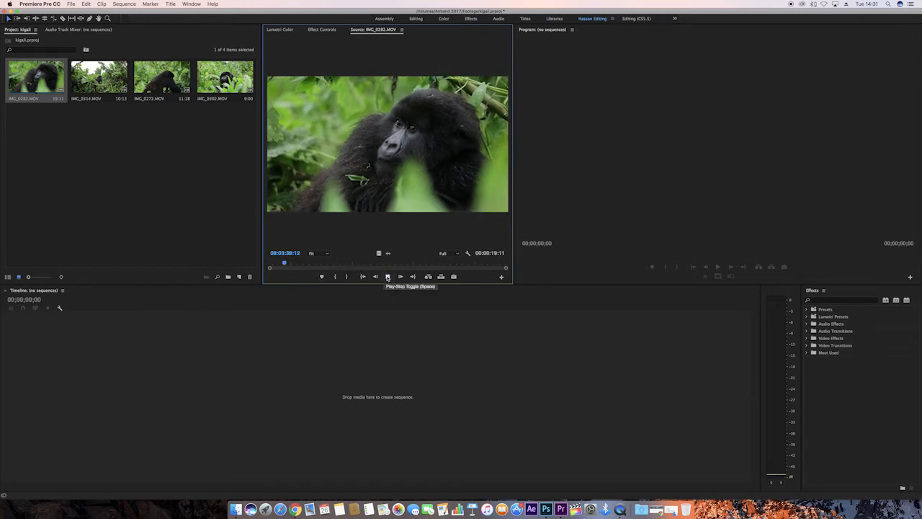
{"action": "left_click", "coordinate": [387, 277]}
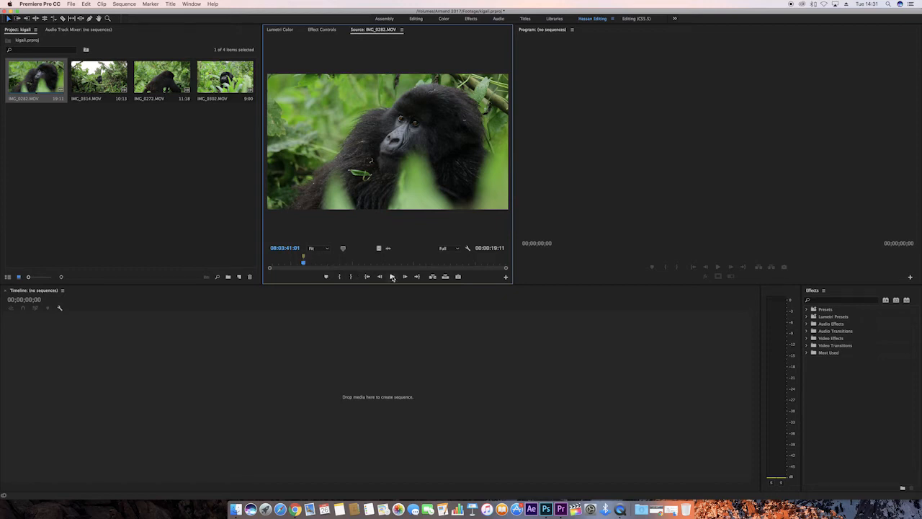
Set the In point of IMG_0282.MOV at 08:03:43:20 and its Out point at 08:03:47:09
{"action": "left_click_drag", "start_coordinate": [305, 265], "coordinate": [248, 268]}
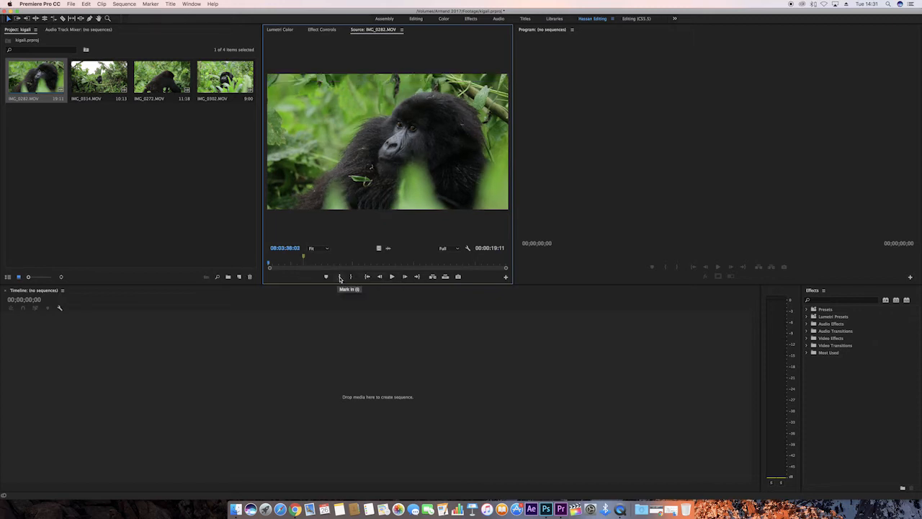
{"action": "left_click", "coordinate": [392, 277]}
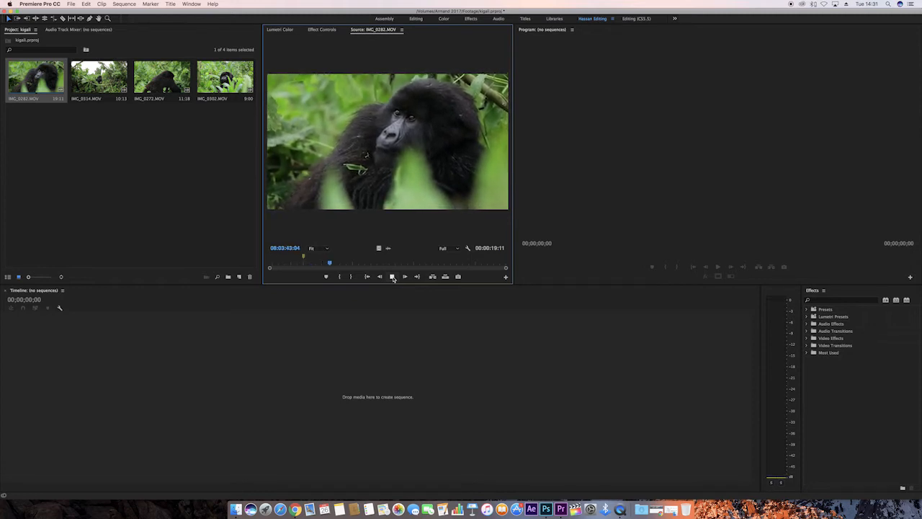
{"action": "left_click", "coordinate": [391, 277]}
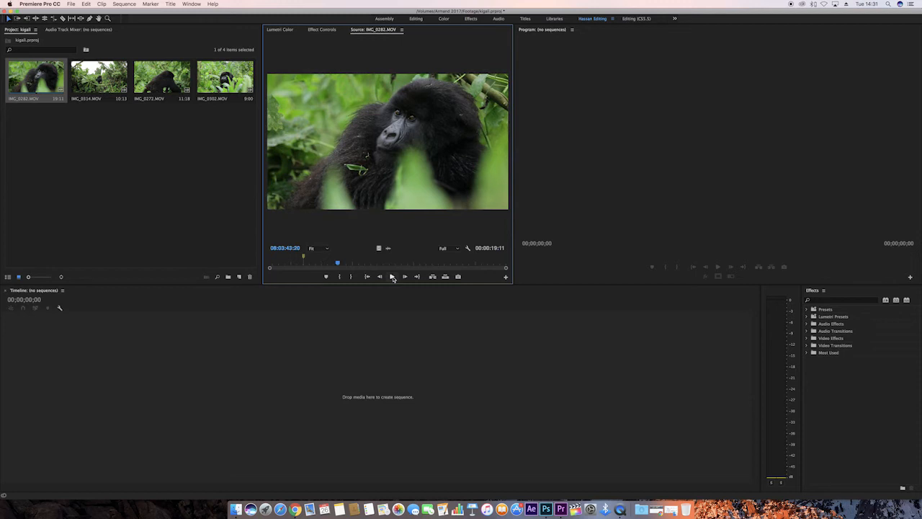
{"action": "left_click", "coordinate": [341, 277]}
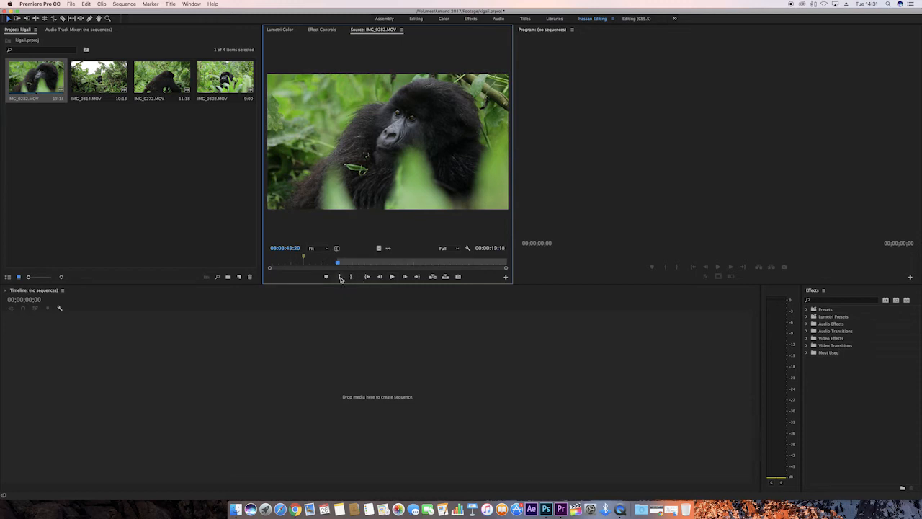
{"action": "left_click", "coordinate": [392, 277]}
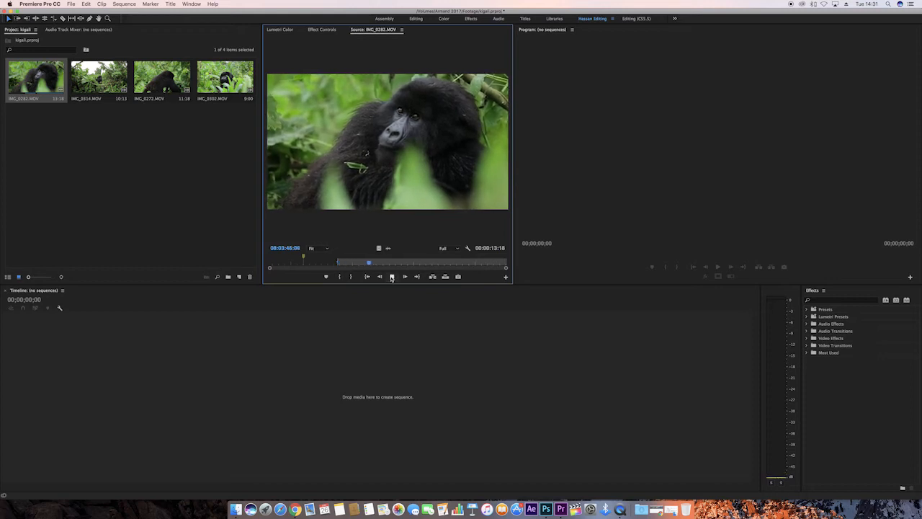
{"action": "left_click", "coordinate": [392, 276]}
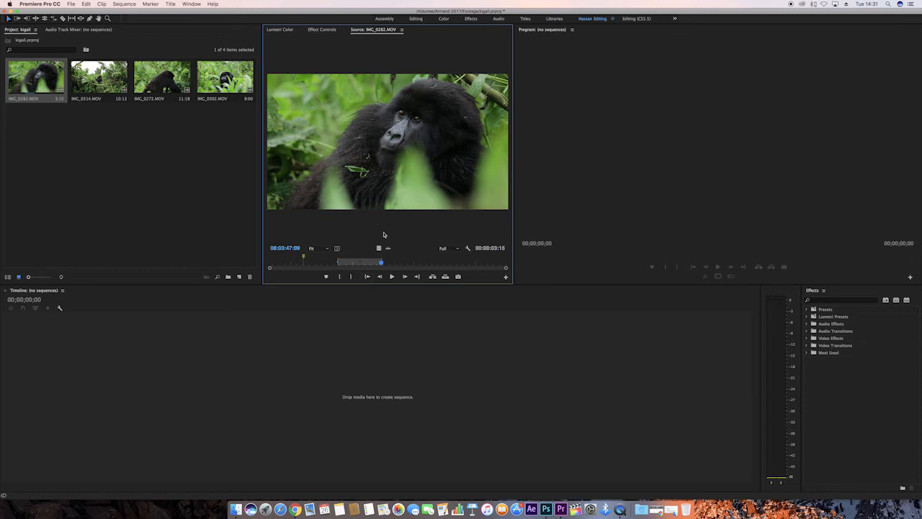
Play back the marked section of IMG_0282.MOV from its In point and return to the In point
{"action": "left_click", "coordinate": [367, 276]}
{"action": "left_click", "coordinate": [392, 277]}
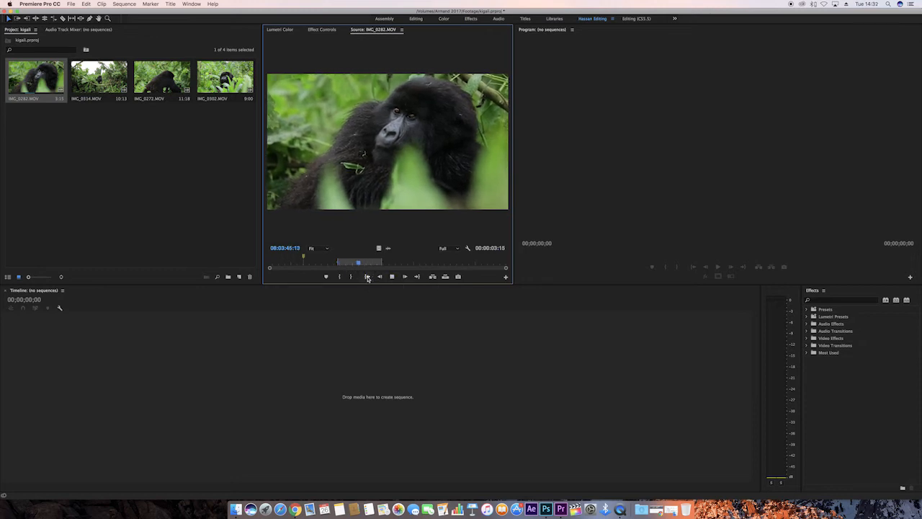
{"action": "key", "text": "space"}
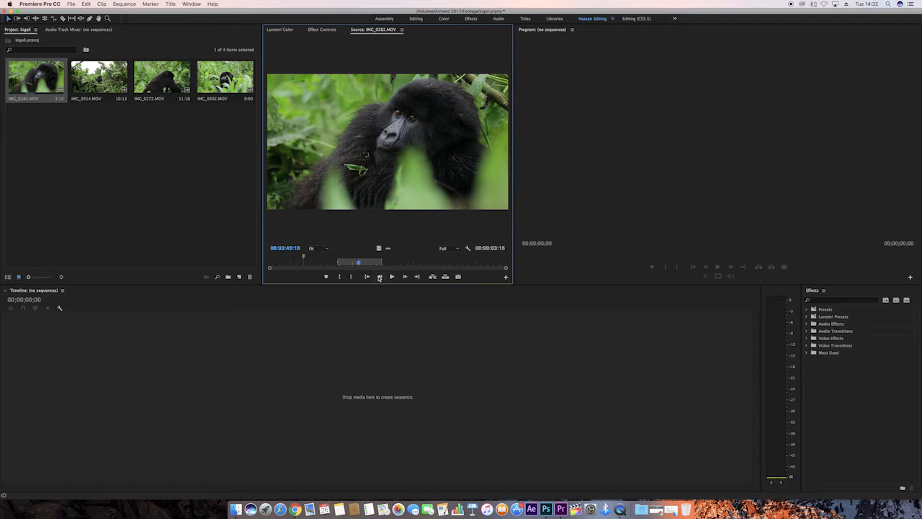
{"action": "left_click", "coordinate": [368, 276]}
{"action": "key", "text": "space"}
{"action": "left_click", "coordinate": [367, 276]}
Create a sequence from the video only of the marked IMG_0282.MOV section, and delete the clip from the timeline
{"action": "left_click_drag", "start_coordinate": [156, 354], "coordinate": [93, 352]}
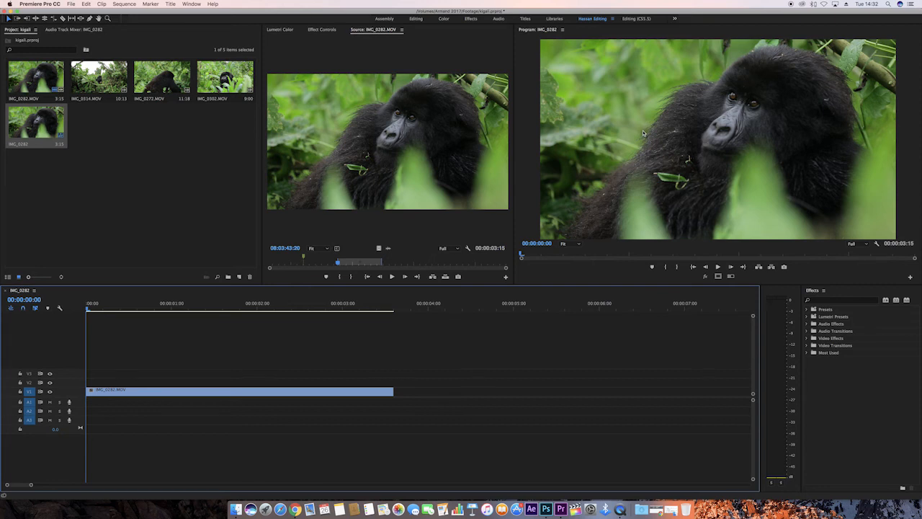
{"action": "left_click", "coordinate": [340, 391]}
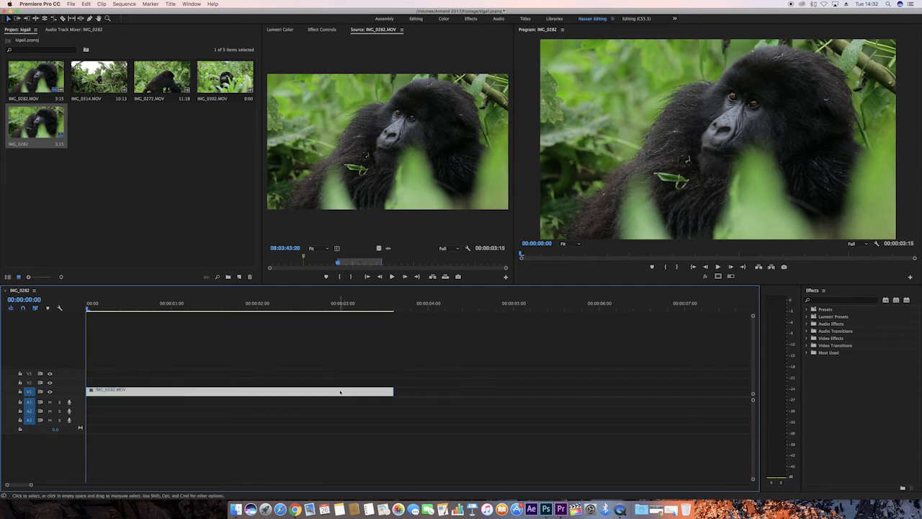
{"action": "key", "text": "Delete"}
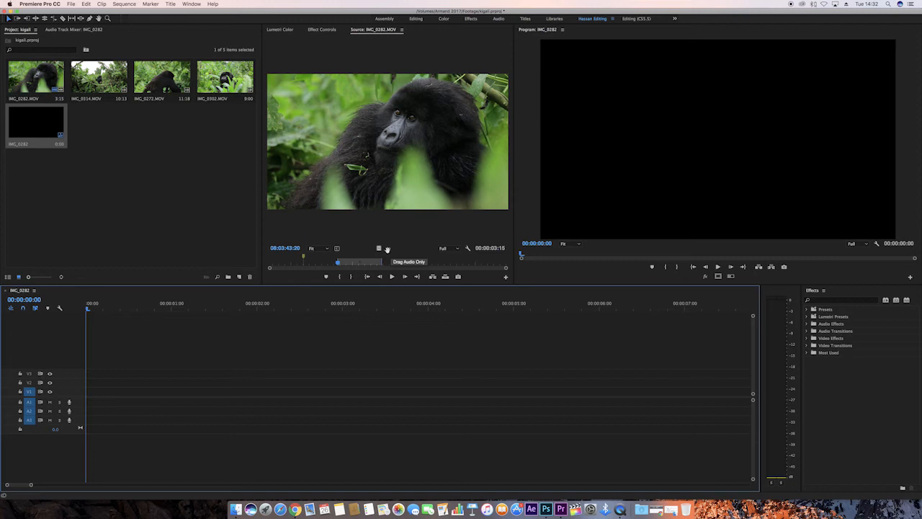
Place only the audio of the marked section on track A2 at the sequence start, and delete it again
{"action": "left_click_drag", "start_coordinate": [388, 249], "coordinate": [90, 411]}
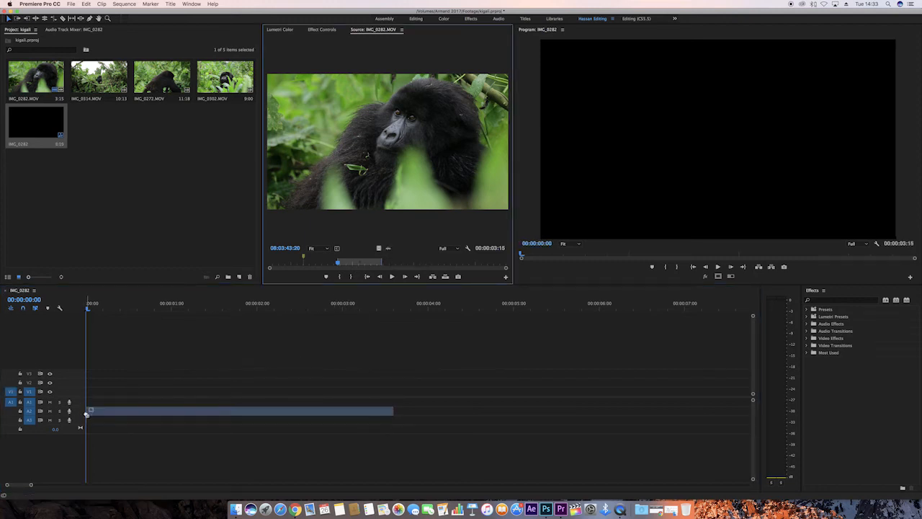
{"action": "left_click", "coordinate": [252, 411]}
{"action": "key", "text": "Delete"}
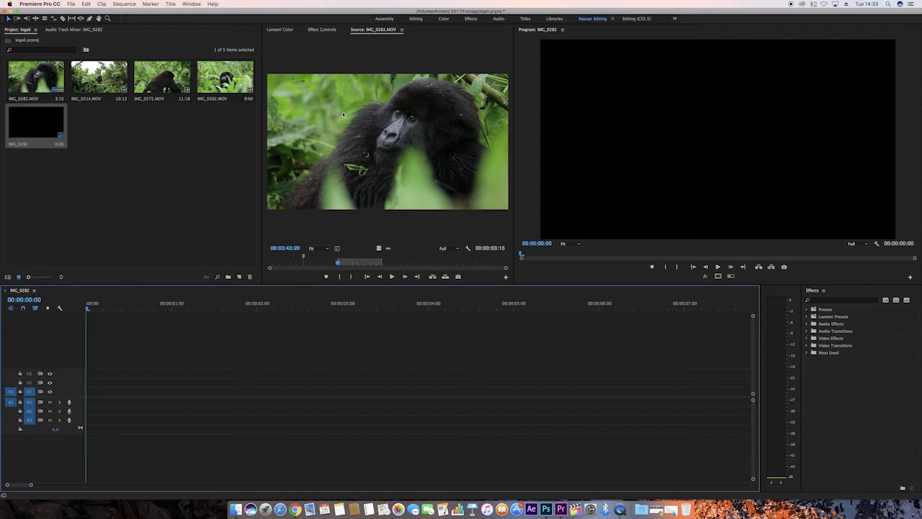
Try placing the marked section with video and audio on V1 and A1, and remove it from the timeline
{"action": "left_click", "coordinate": [403, 123]}
{"action": "left_click_drag", "start_coordinate": [403, 123], "coordinate": [306, 352]}
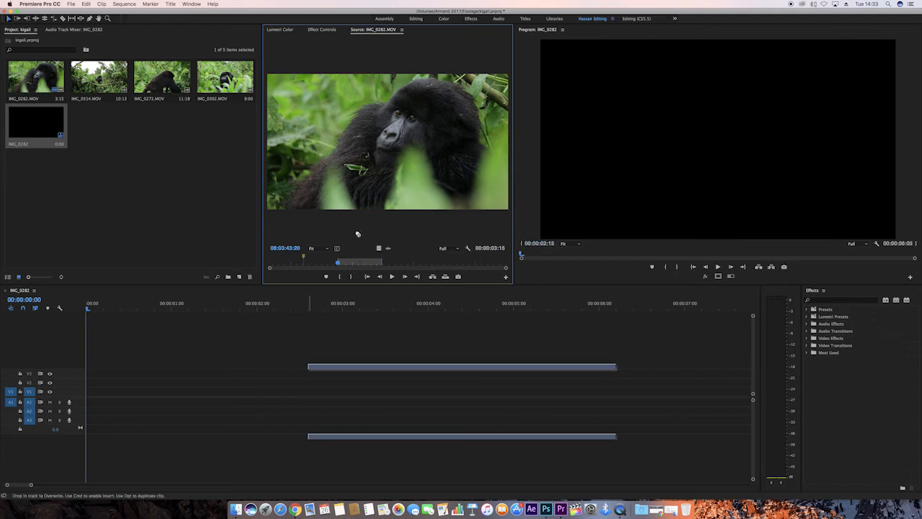
{"action": "left_click_drag", "start_coordinate": [357, 233], "coordinate": [394, 137]}
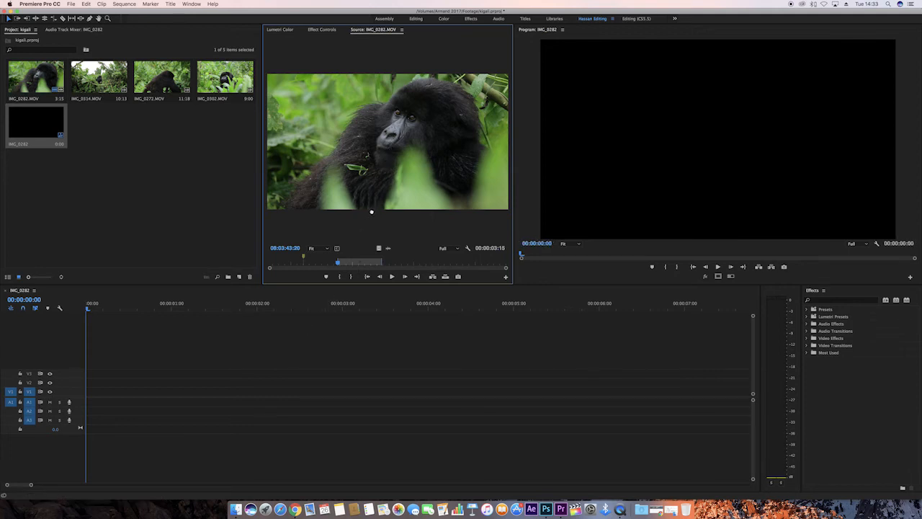
{"action": "left_click_drag", "start_coordinate": [364, 218], "coordinate": [85, 402]}
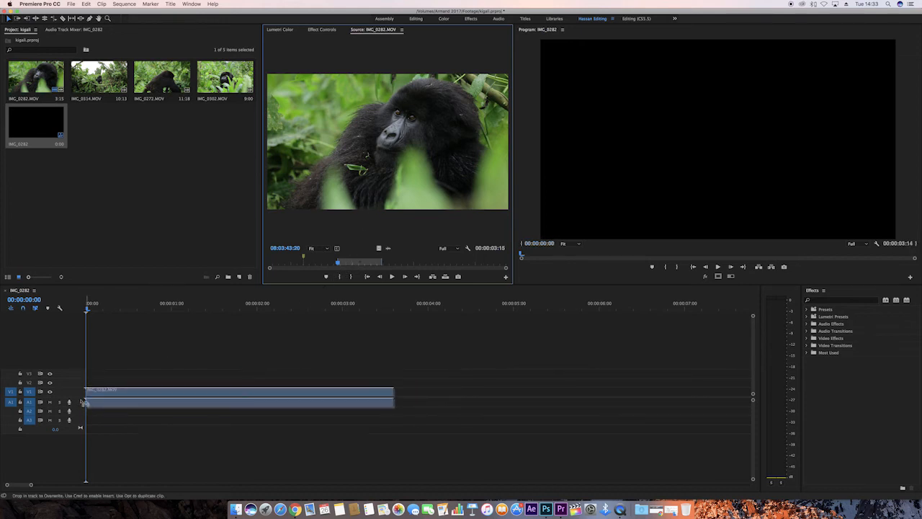
{"action": "left_click", "coordinate": [161, 396]}
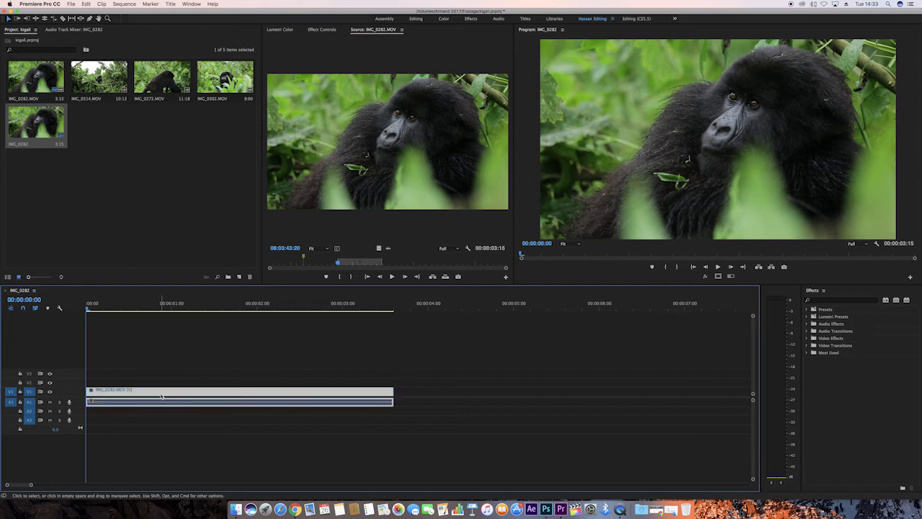
{"action": "key", "text": "Delete"}
Add the marked section of IMG_0282.MOV with its video and audio to V1 and A1 at the sequence start
{"action": "left_click", "coordinate": [358, 151]}
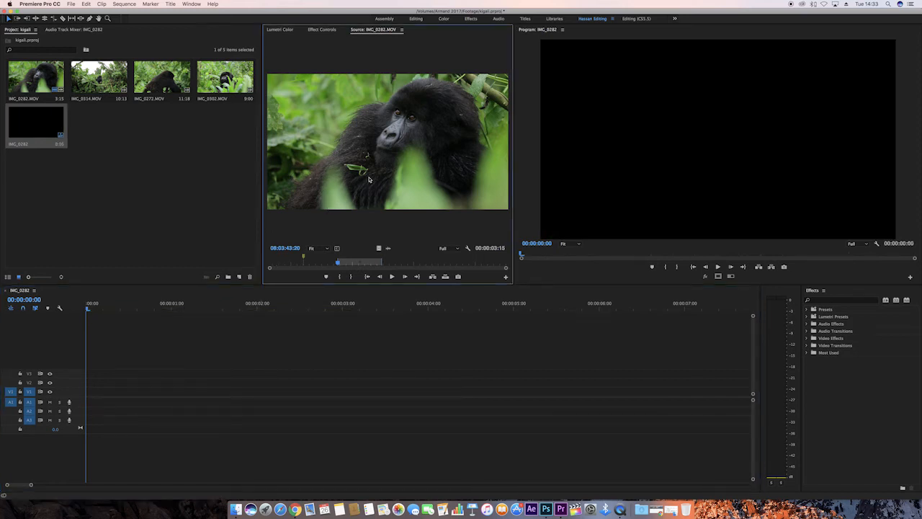
{"action": "left_click_drag", "start_coordinate": [389, 144], "coordinate": [78, 396]}
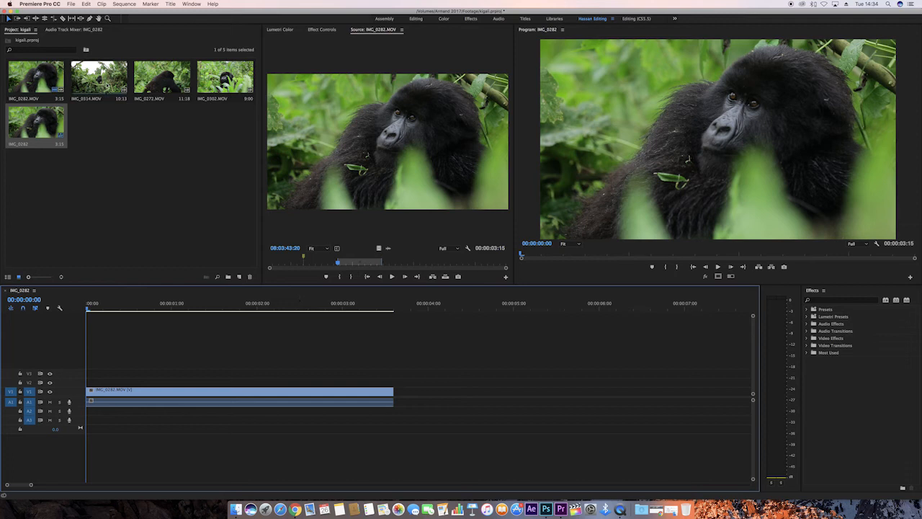
Open IMG_0314.MOV in the Source Monitor and play it from the beginning
{"action": "left_click", "coordinate": [98, 77]}
{"action": "double_click", "coordinate": [99, 77]}
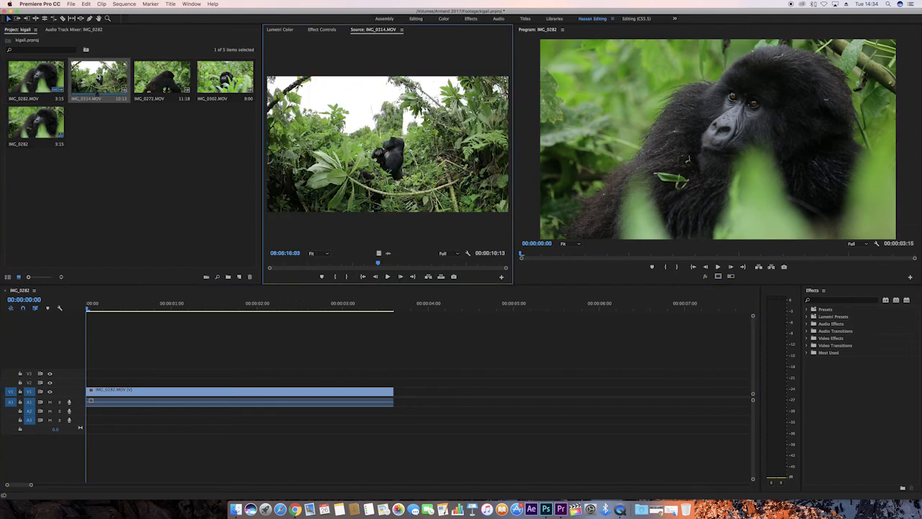
{"action": "left_click_drag", "start_coordinate": [377, 263], "coordinate": [265, 272]}
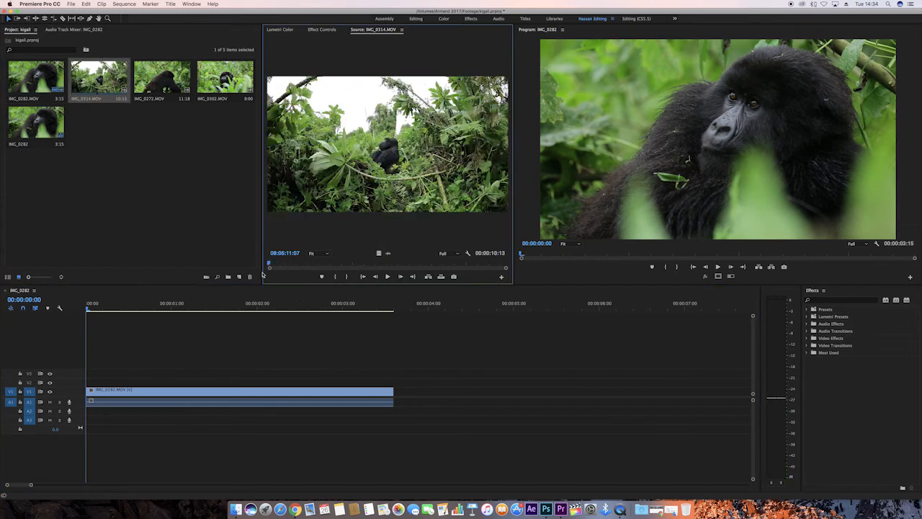
{"action": "left_click", "coordinate": [388, 277]}
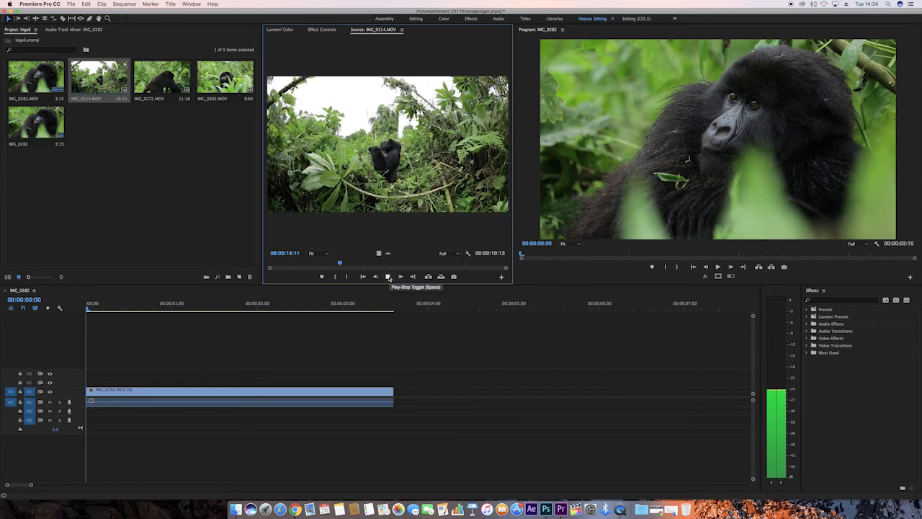
{"action": "left_click", "coordinate": [388, 277]}
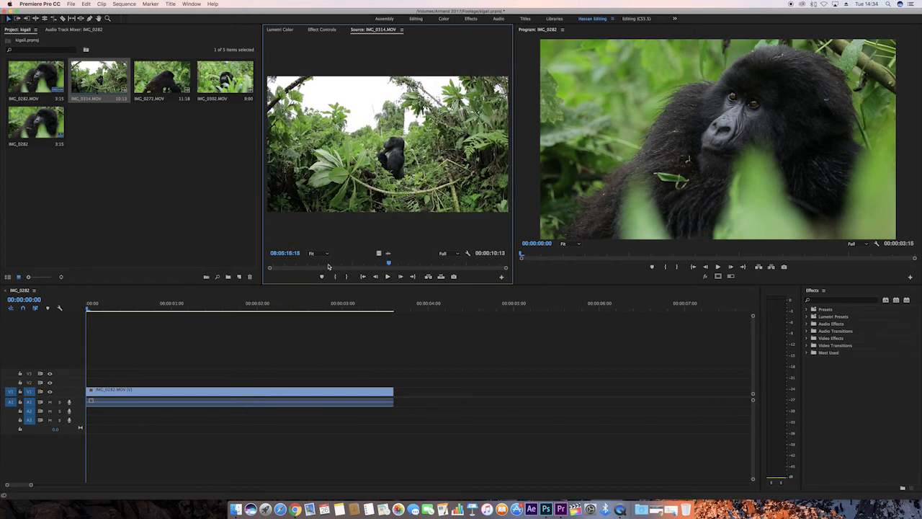
Set the In point of IMG_0314.MOV at 08:05:14:10 and its Out point at 08:05:16:11
{"action": "left_click", "coordinate": [328, 264]}
{"action": "key", "text": "Home"}
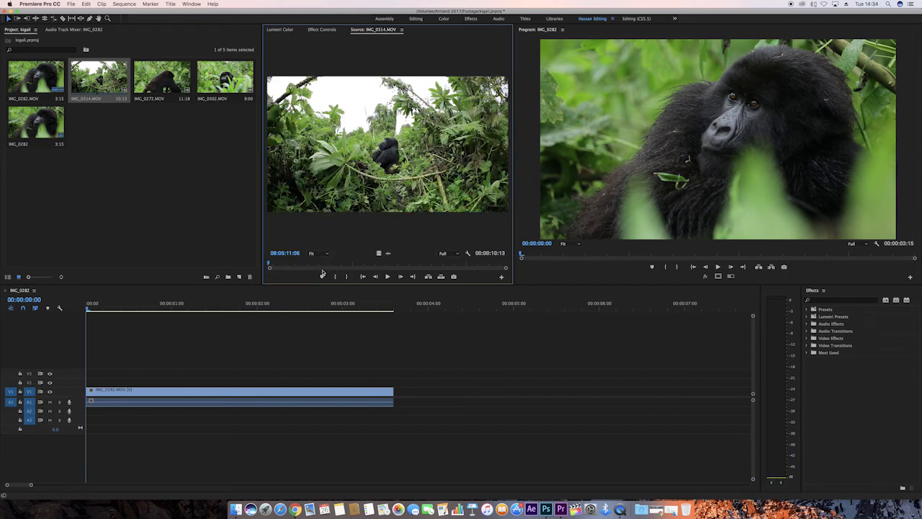
{"action": "left_click", "coordinate": [387, 276]}
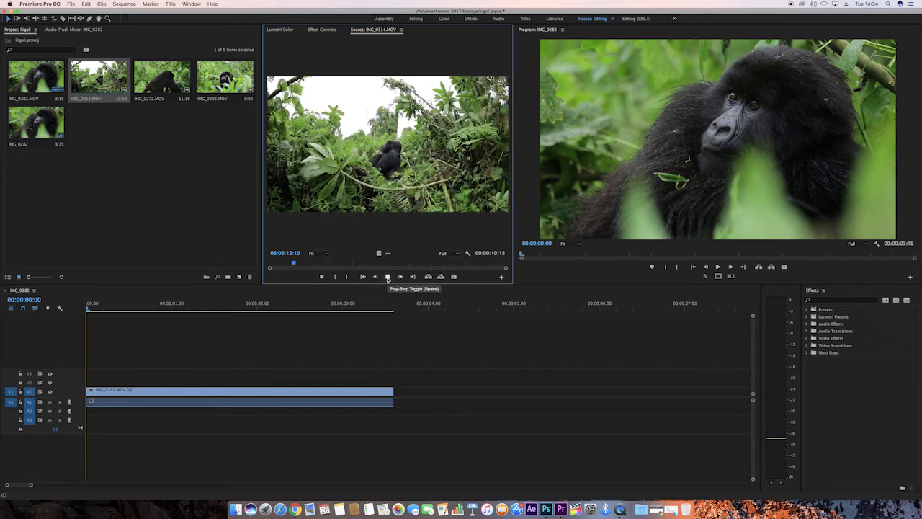
{"action": "left_click", "coordinate": [387, 276]}
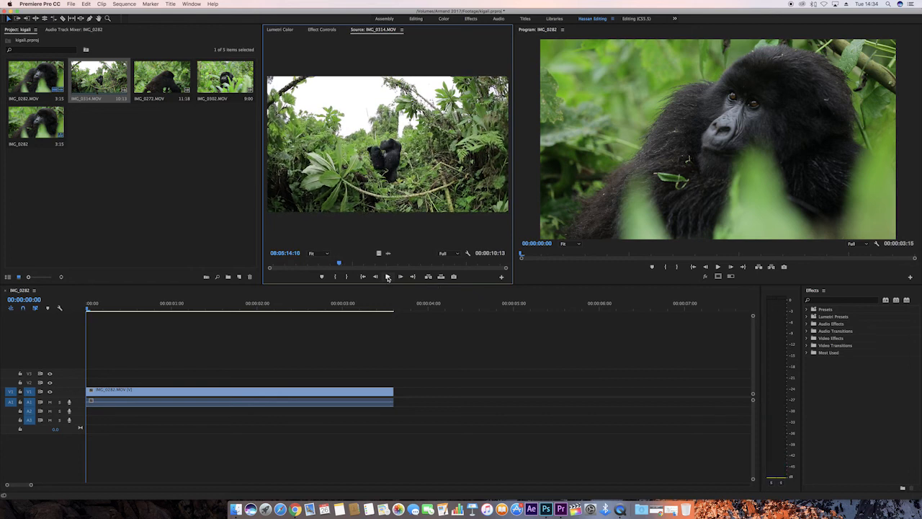
{"action": "left_click", "coordinate": [336, 278]}
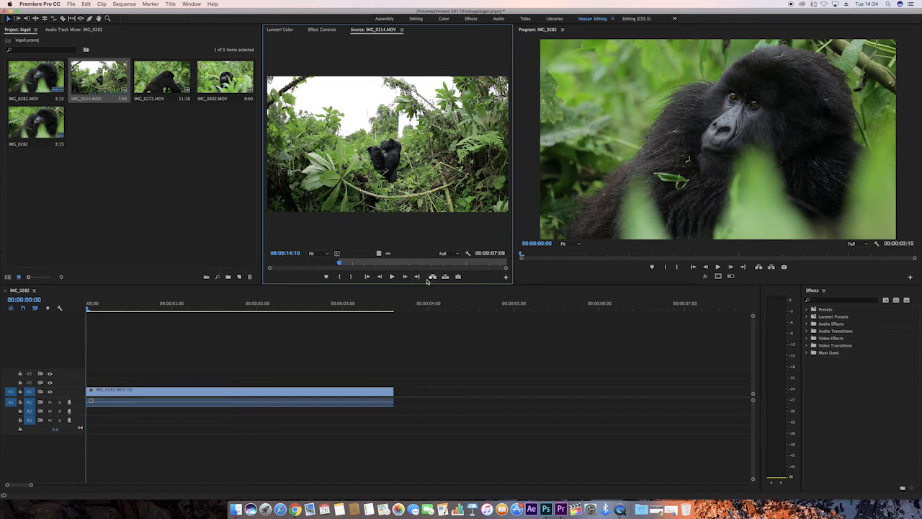
{"action": "left_click", "coordinate": [392, 278]}
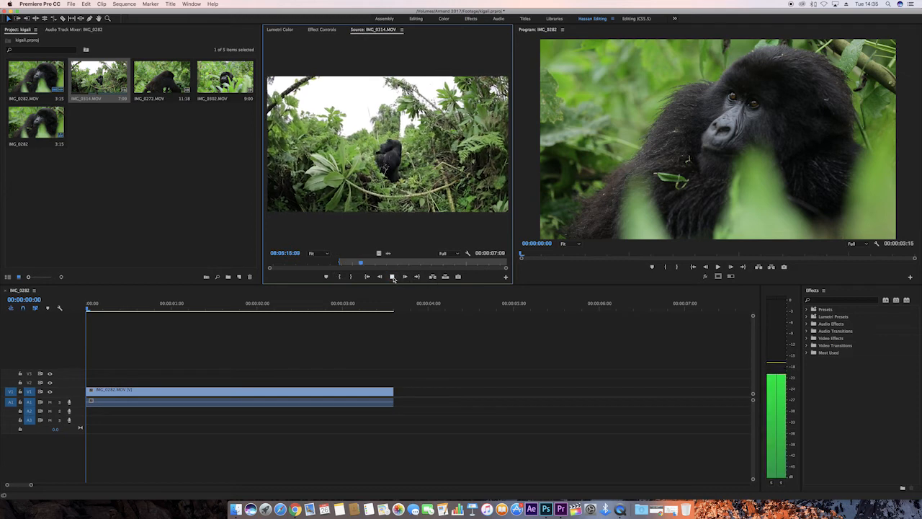
{"action": "left_click", "coordinate": [393, 277]}
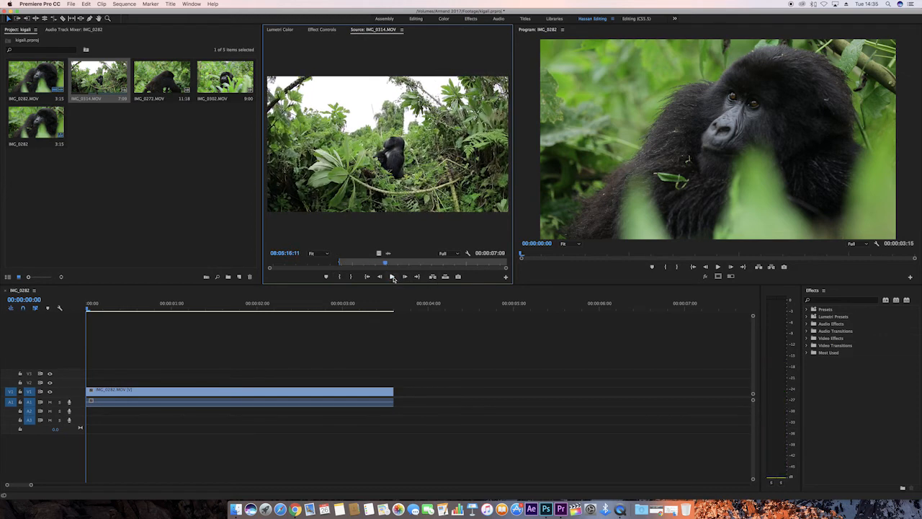
{"action": "left_click", "coordinate": [352, 278]}
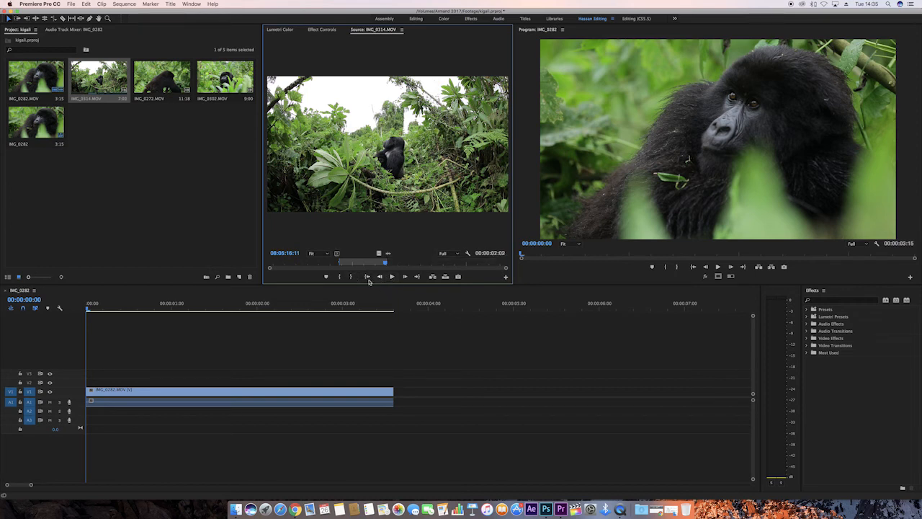
Preview IMG_0314.MOV from its In point and add the marked section to V1 and A1 directly after IMG_0282.MOV
{"action": "left_click", "coordinate": [366, 277]}
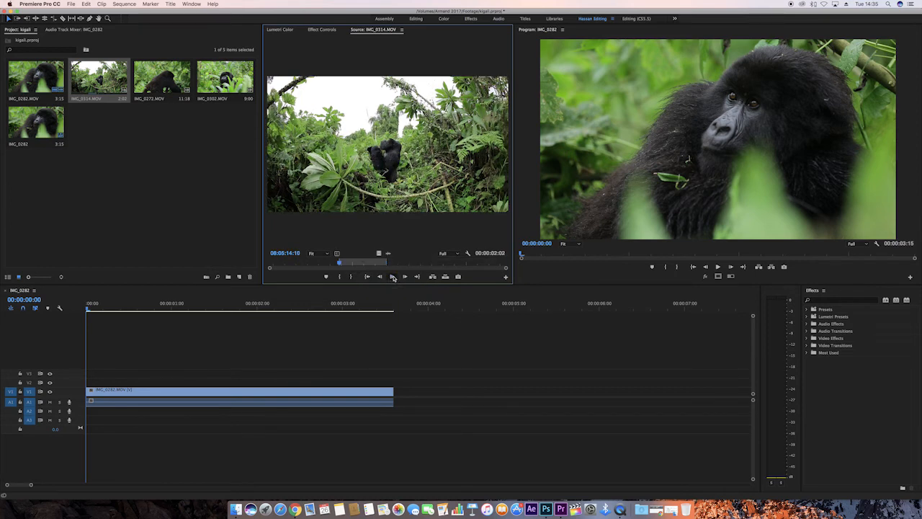
{"action": "left_click", "coordinate": [392, 277]}
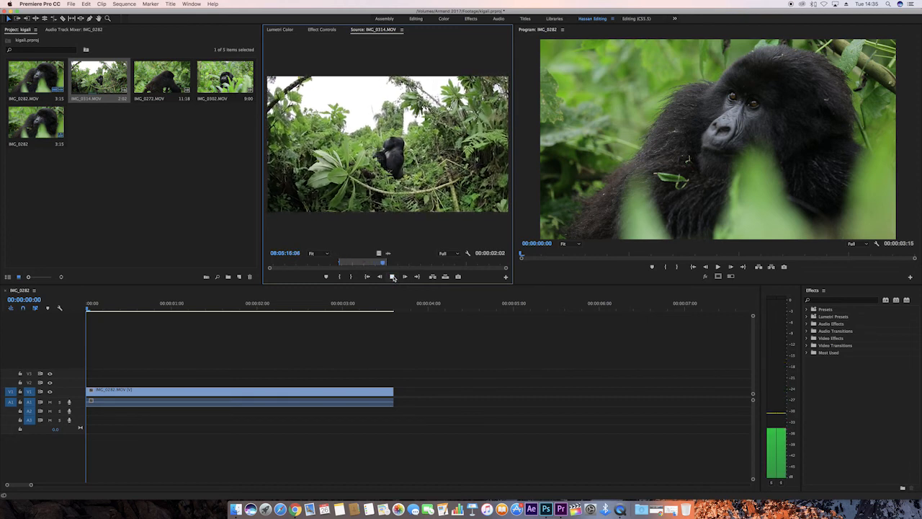
{"action": "left_click", "coordinate": [392, 277]}
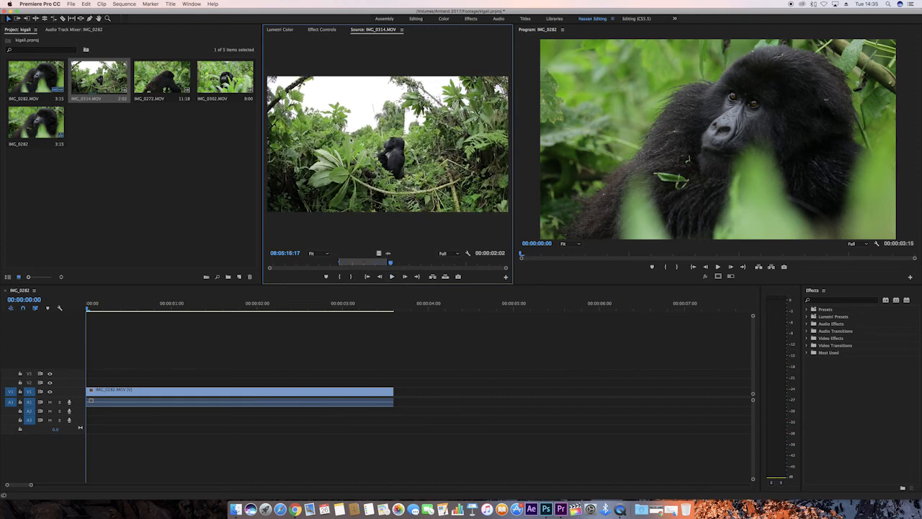
{"action": "left_click_drag", "start_coordinate": [396, 209], "coordinate": [401, 405]}
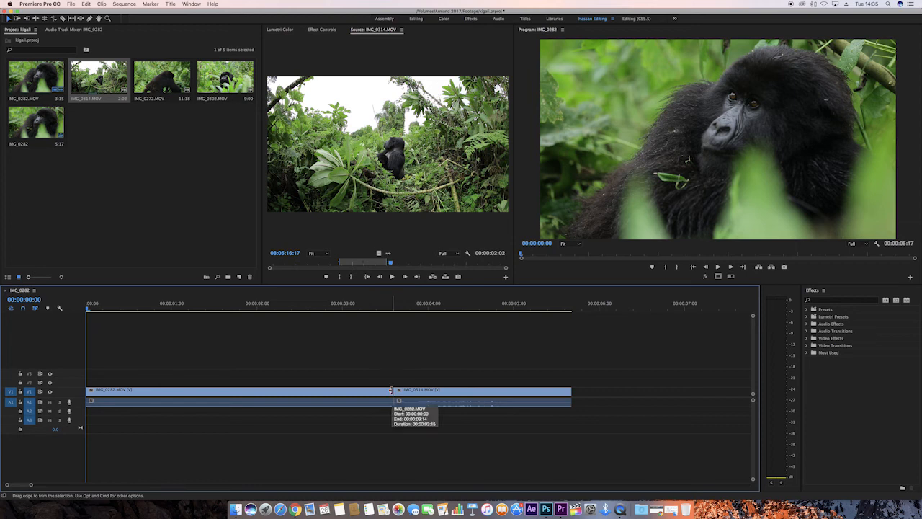
Ripple-trim the end of IMG_0282.MOV on the timeline to about 00:00:01:16 and play the sequence across the cut
{"action": "left_click_drag", "start_coordinate": [391, 390], "coordinate": [223, 395]}
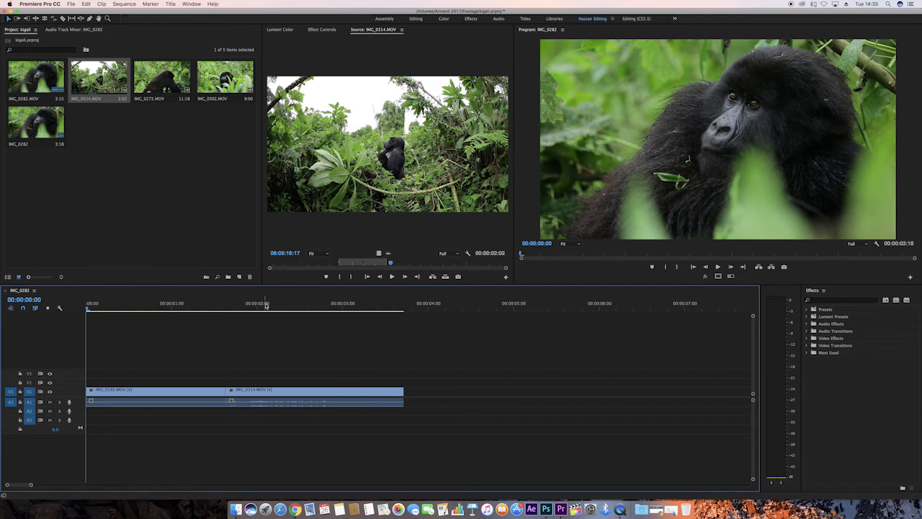
{"action": "key", "text": "space"}
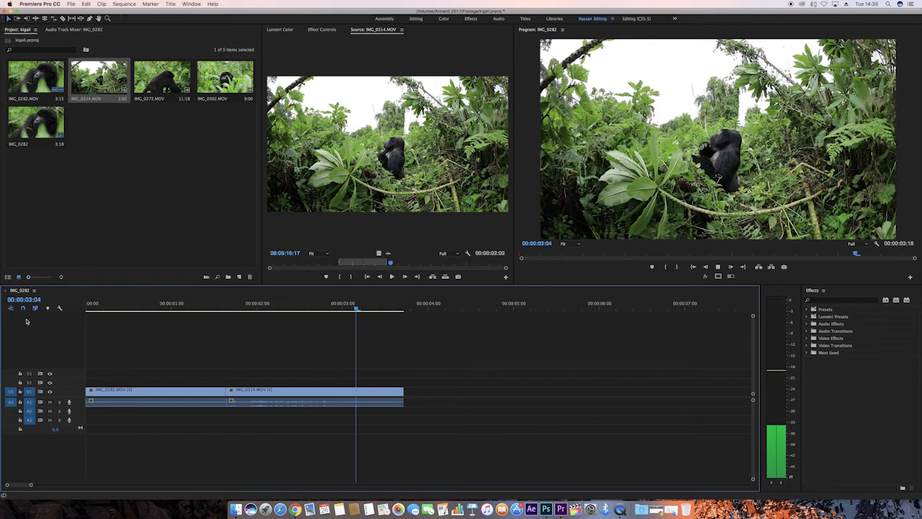
{"action": "key", "text": "space"}
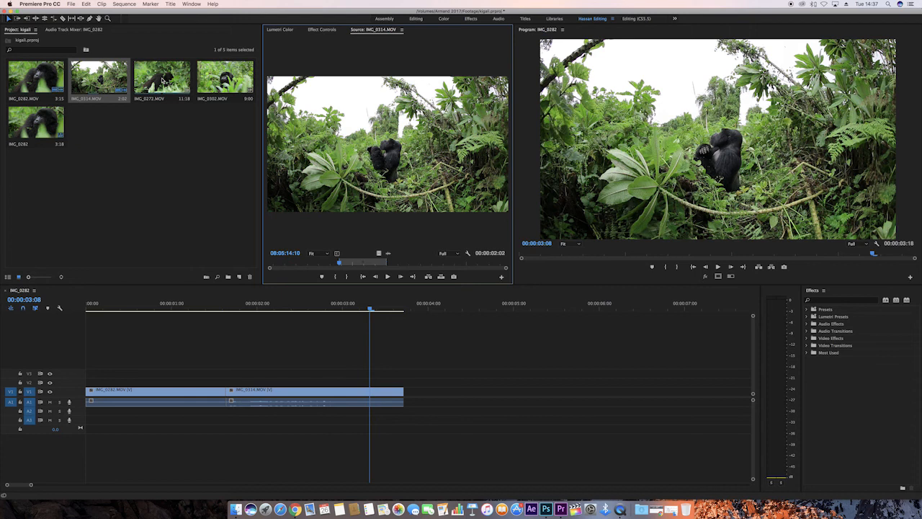
Open IMG_0272.MOV in the Source Monitor and play it from the beginning, stopping at 08:02:55:16
{"action": "double_click", "coordinate": [163, 81]}
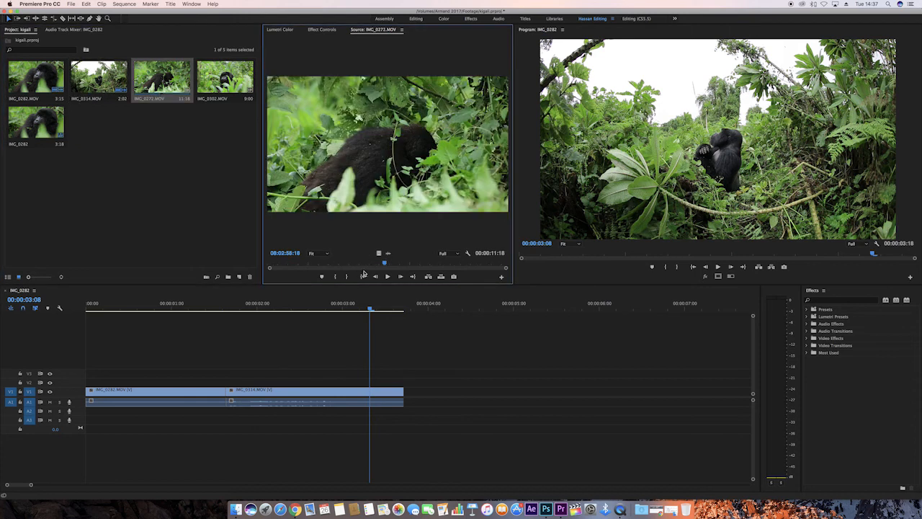
{"action": "left_click_drag", "start_coordinate": [367, 263], "coordinate": [227, 267]}
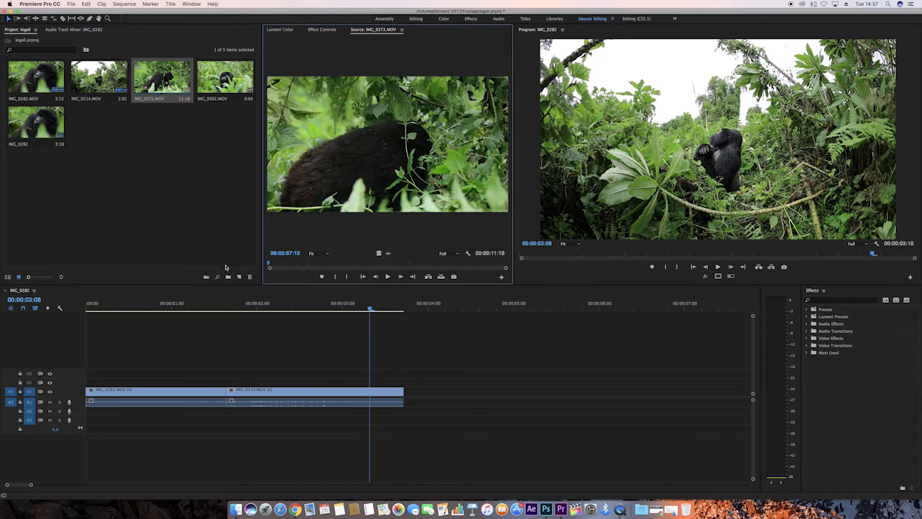
{"action": "left_click", "coordinate": [387, 277]}
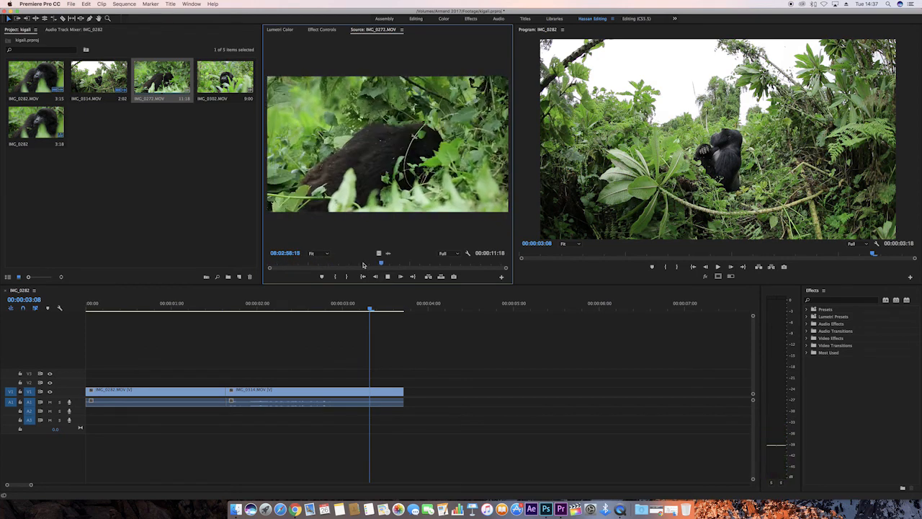
{"action": "left_click_drag", "start_coordinate": [364, 264], "coordinate": [237, 260]}
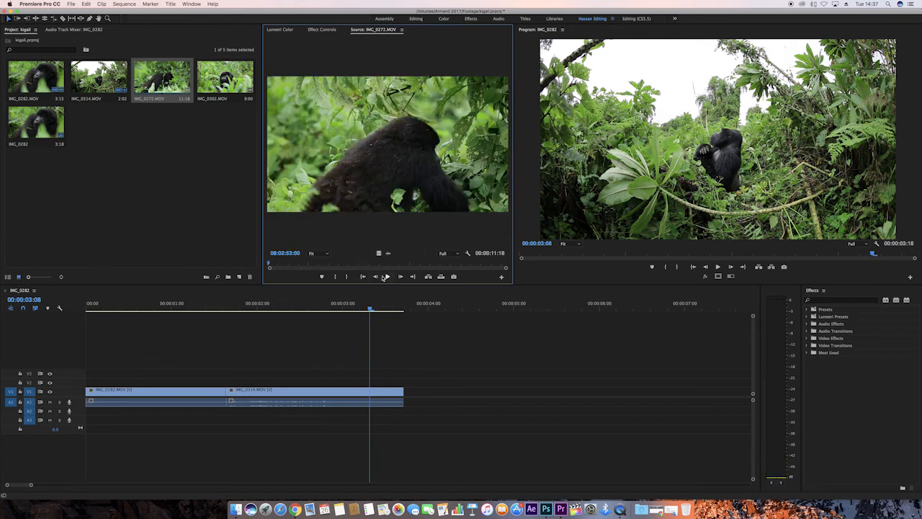
{"action": "left_click", "coordinate": [388, 277]}
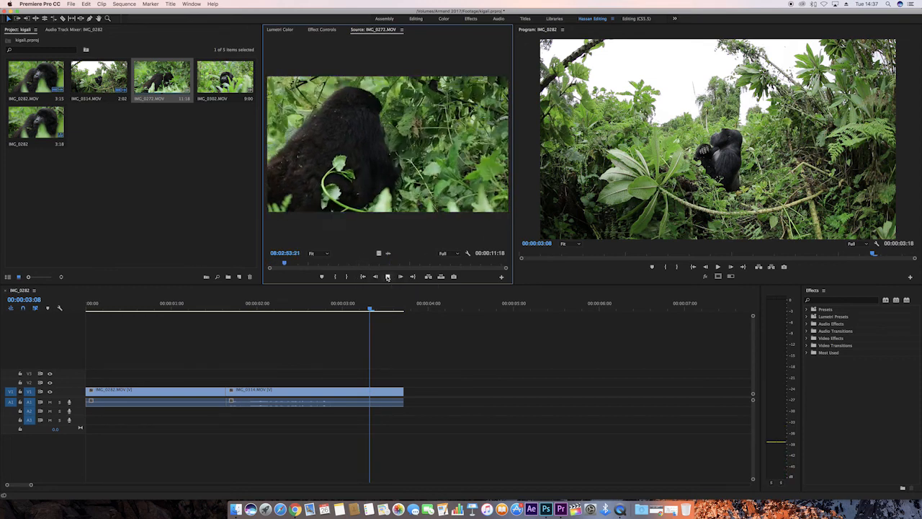
{"action": "left_click", "coordinate": [387, 276]}
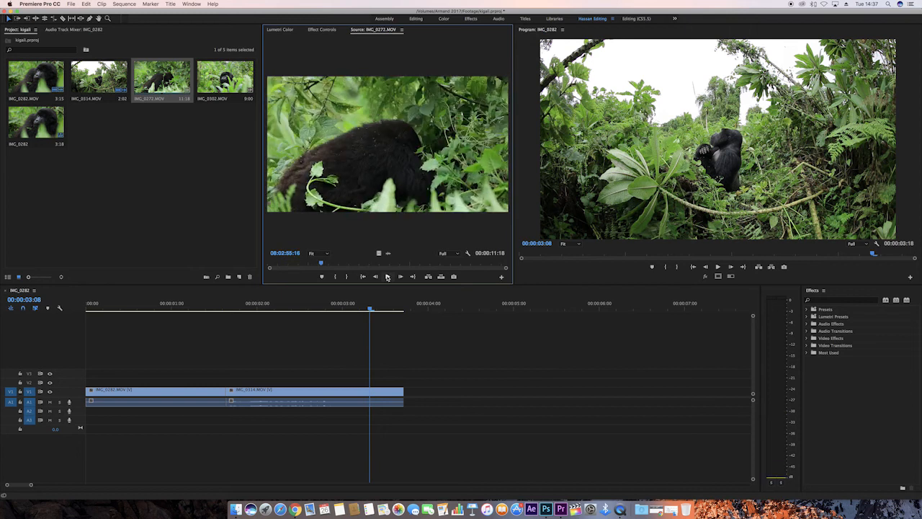
Set the In point of IMG_0272.MOV at 08:02:55:16 and its Out point at 08:02:58:18
{"action": "left_click", "coordinate": [337, 277]}
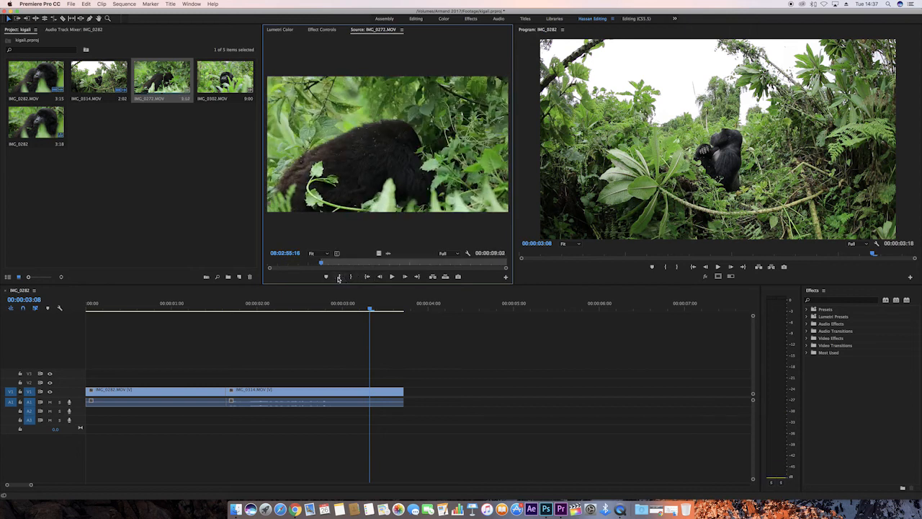
{"action": "left_click", "coordinate": [391, 278]}
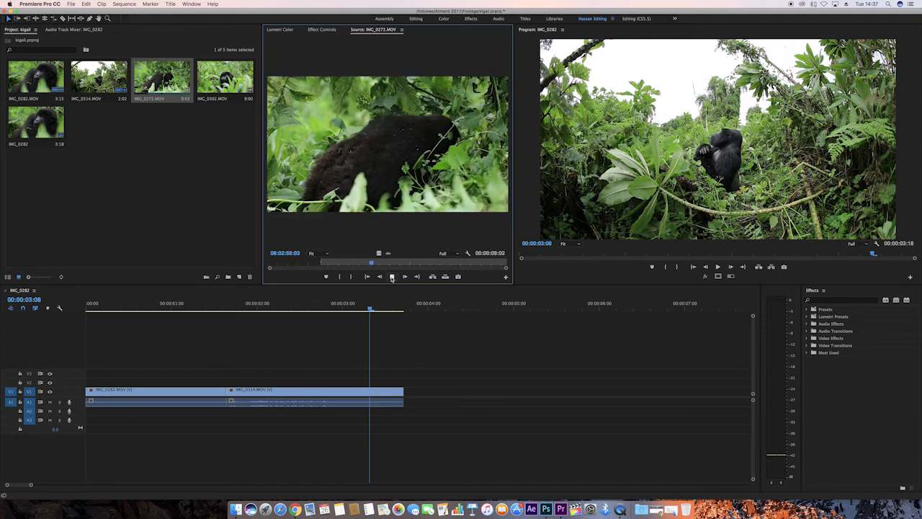
{"action": "left_click", "coordinate": [391, 277]}
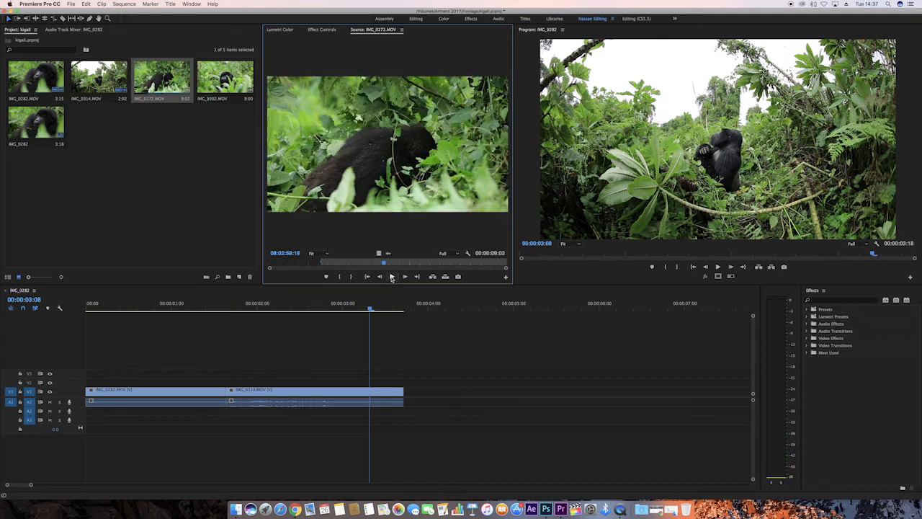
{"action": "left_click", "coordinate": [352, 277]}
Preview IMG_0272.MOV from its In point and add the marked section to V1 and A1 directly after IMG_0314.MOV
{"action": "left_click", "coordinate": [367, 276]}
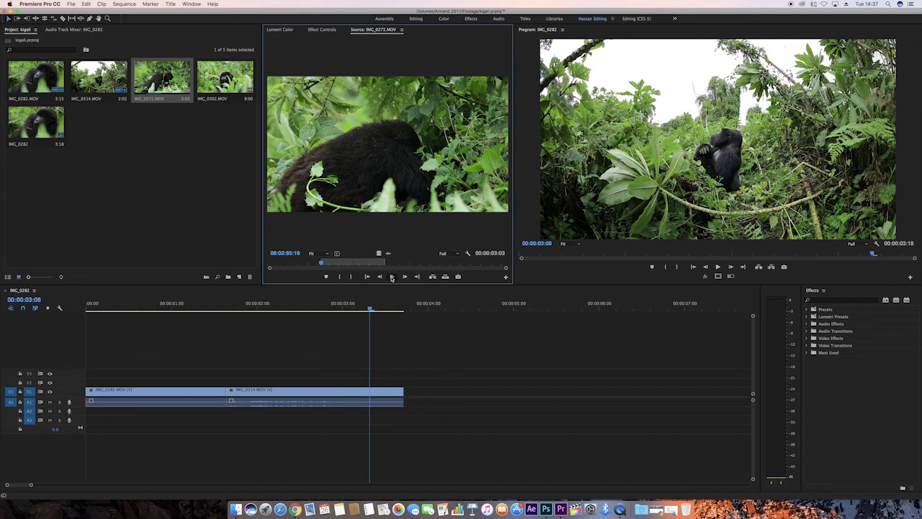
{"action": "left_click", "coordinate": [391, 277]}
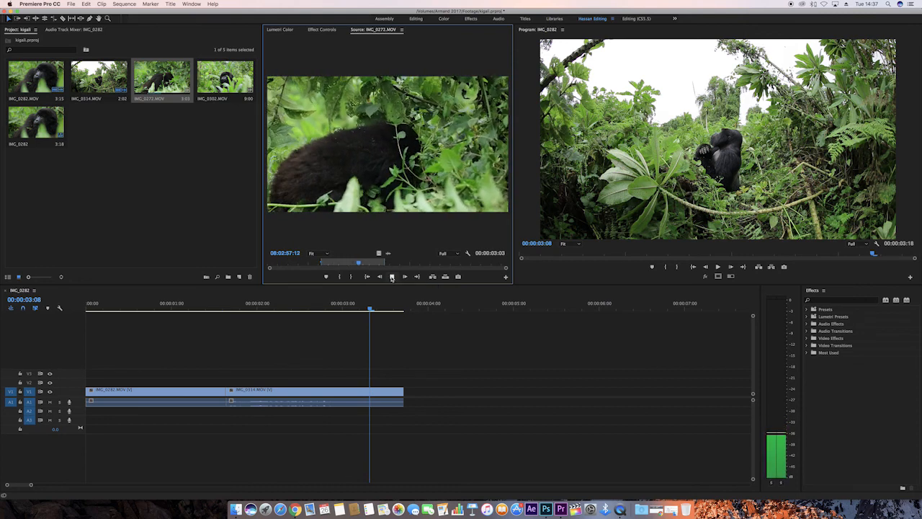
{"action": "left_click", "coordinate": [391, 277]}
{"action": "left_click_drag", "start_coordinate": [382, 141], "coordinate": [409, 406]}
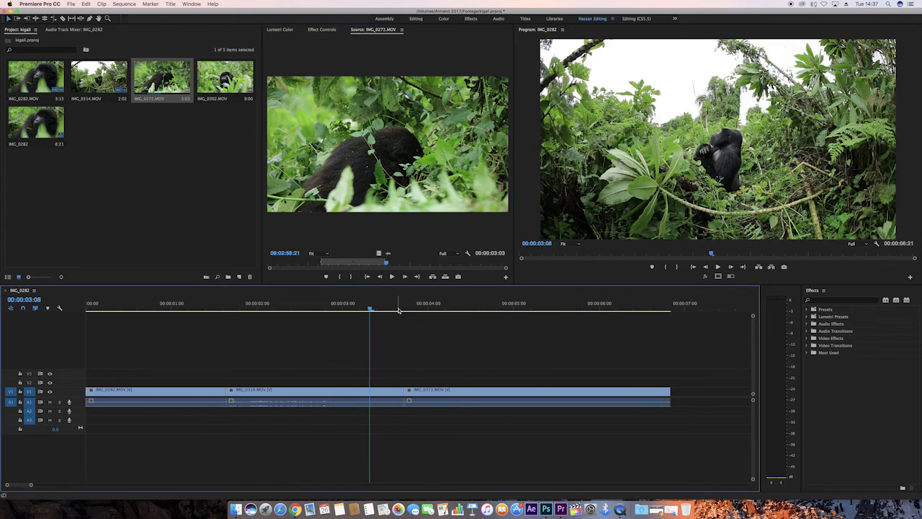
Play the assembled three-clip sequence from its start to near its end
{"action": "left_click", "coordinate": [398, 307]}
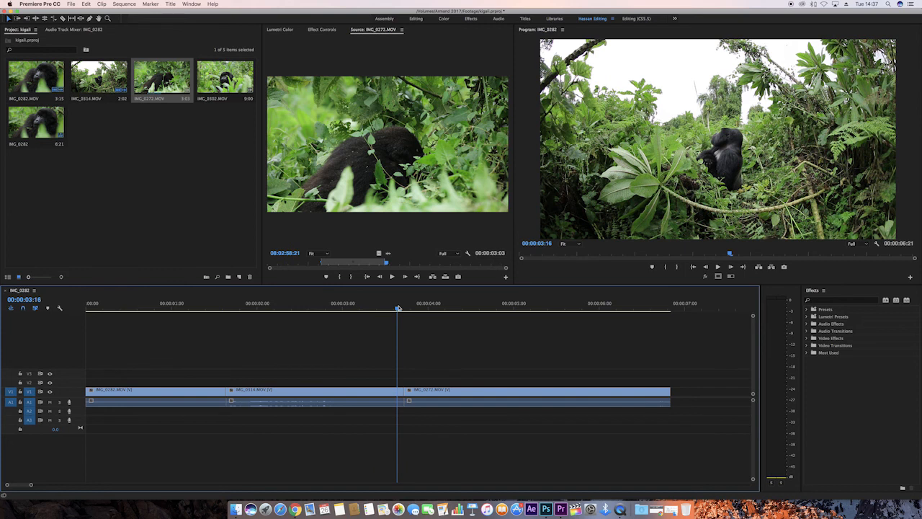
{"action": "key", "text": "Home"}
{"action": "key", "text": "space"}
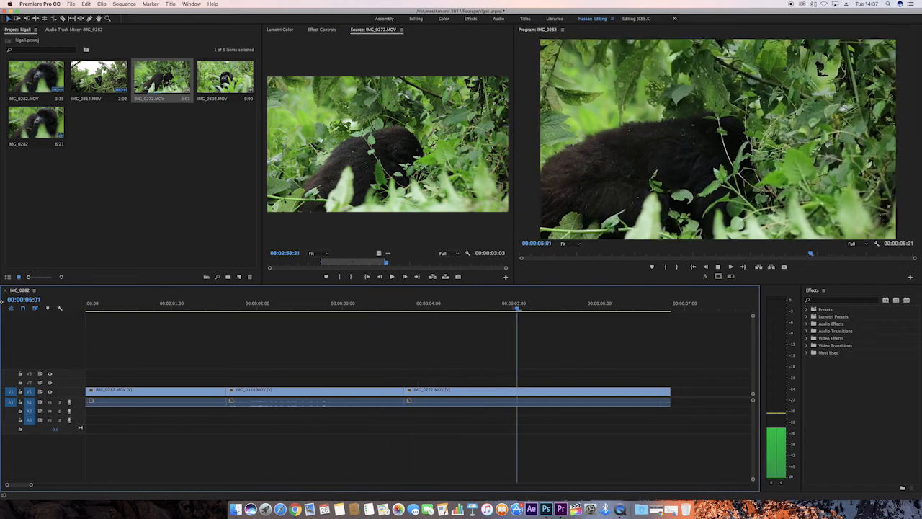
{"action": "key", "text": "space"}
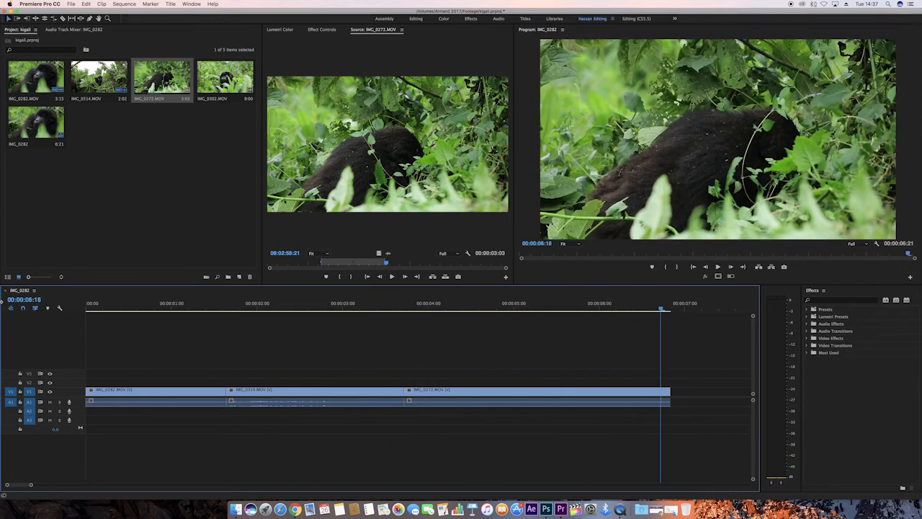
Return to the sequence start, zoom the timeline out to span about one minute, and replay the clips
{"action": "left_click", "coordinate": [88, 308]}
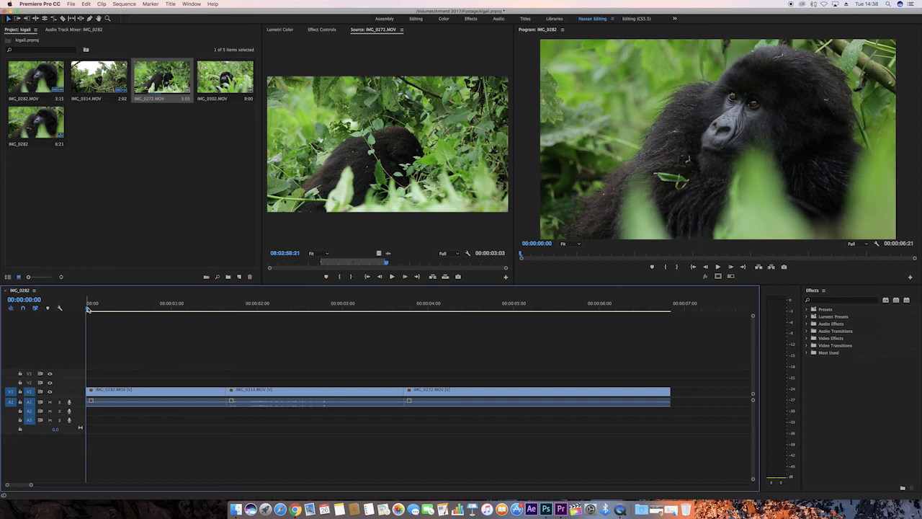
{"action": "key", "text": "minus"}
{"action": "key", "text": "minus"}
{"action": "key", "text": "minus"}
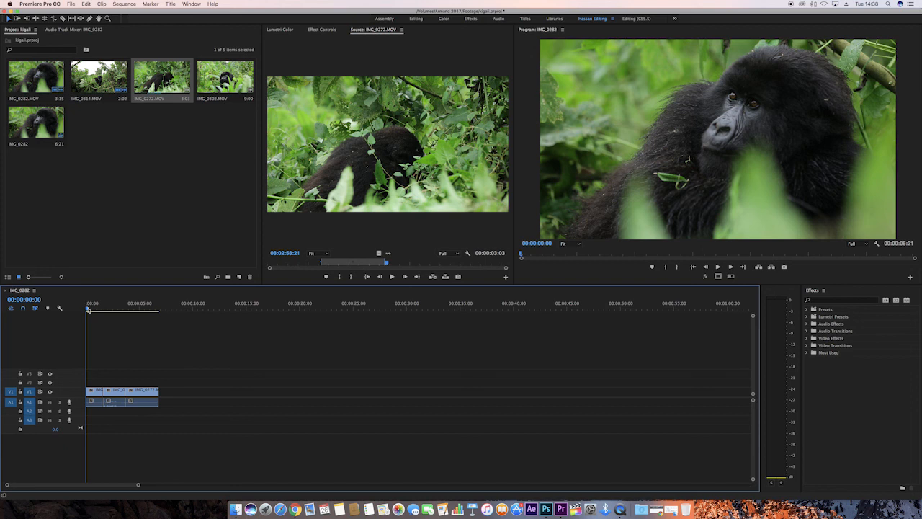
{"action": "key", "text": "Down"}
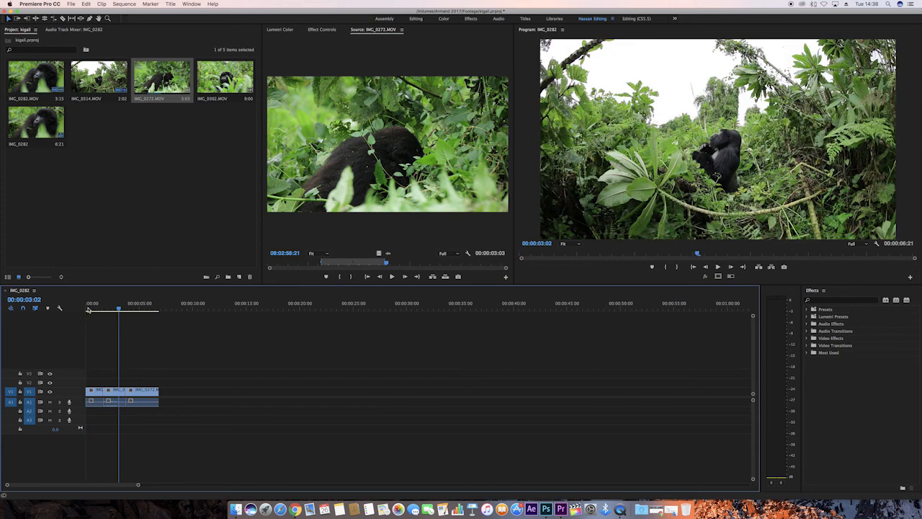